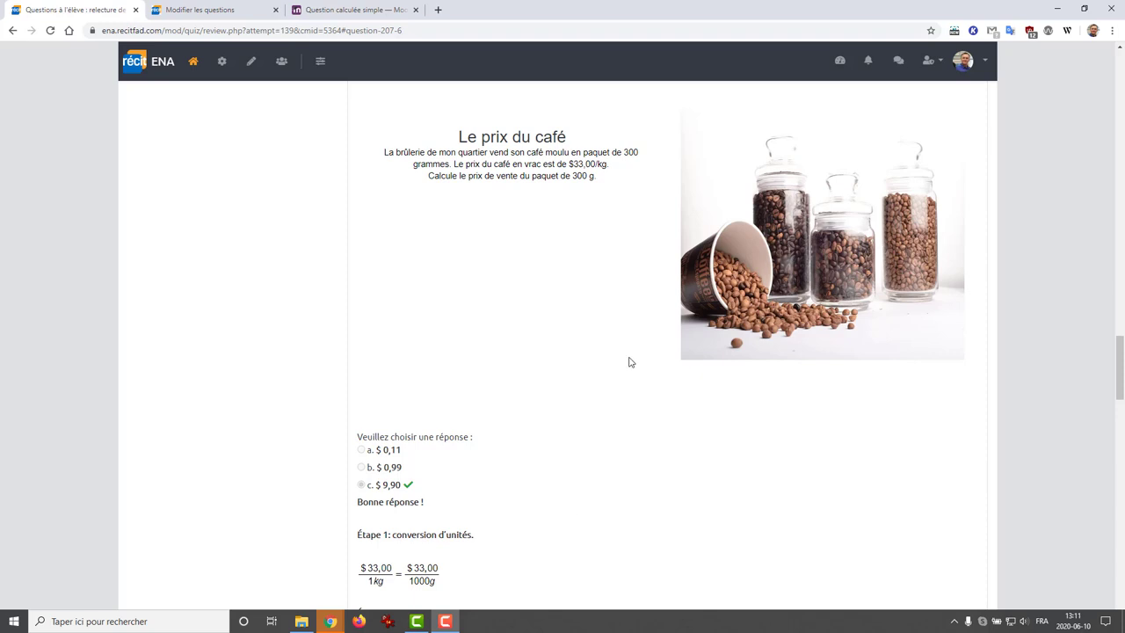
Copy the three-line coffee price problem statement from the quiz review page.
{"action": "left_click", "coordinate": [631, 153]}
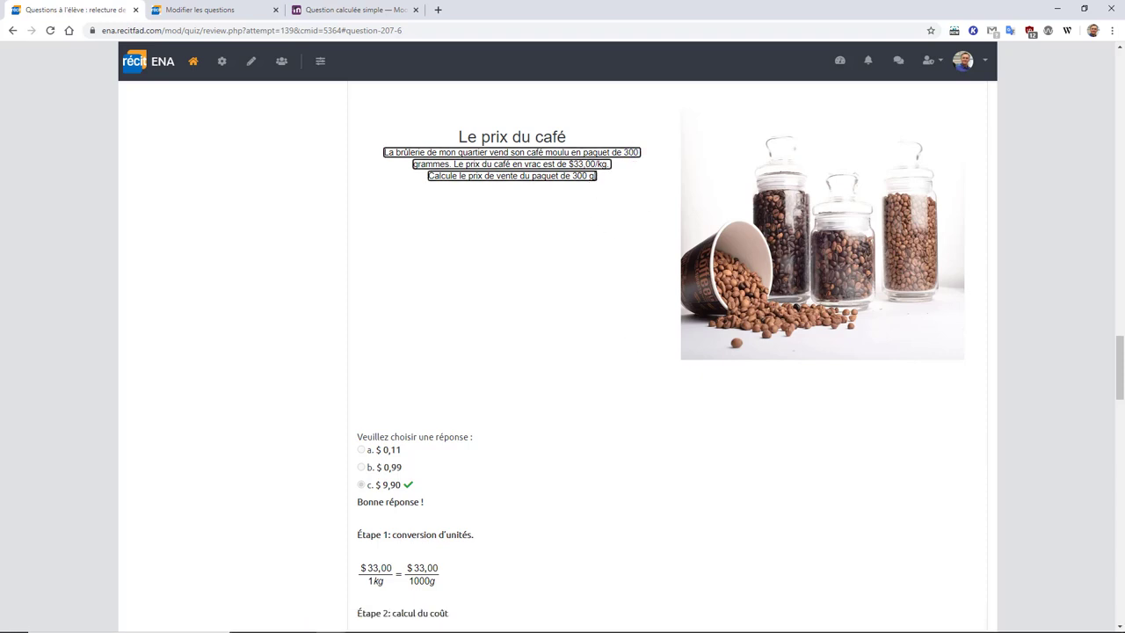
{"action": "left_click_drag", "start_coordinate": [597, 176], "coordinate": [389, 155]}
{"action": "key", "text": "ctrl+c"}
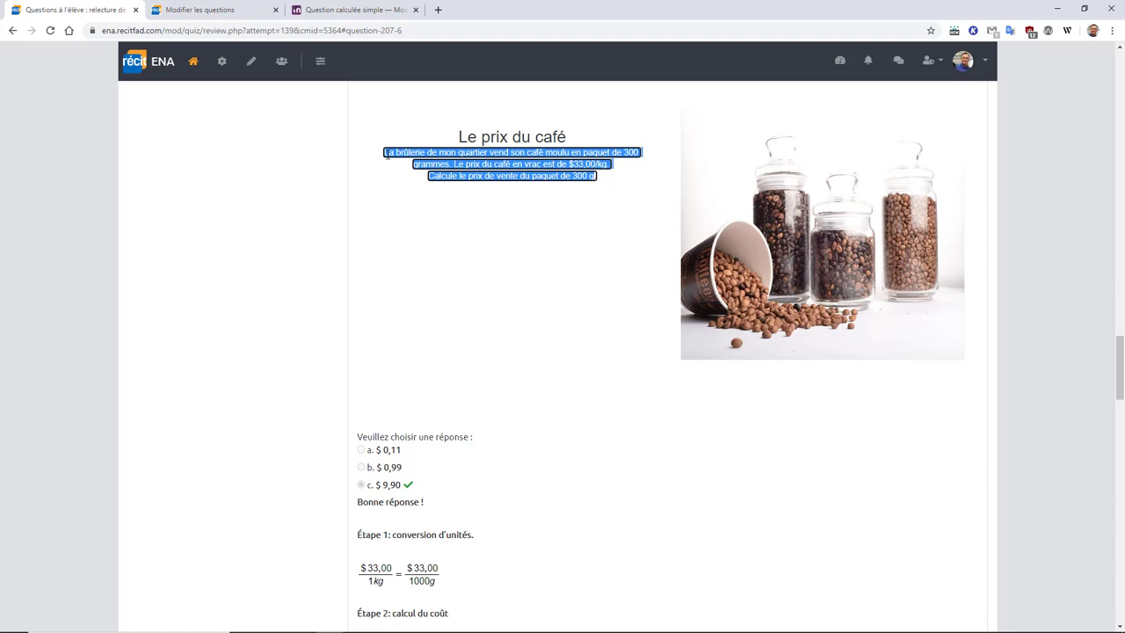
{"action": "scroll", "coordinate": [382, 605], "scroll_direction": "down", "scroll_amount": 1}
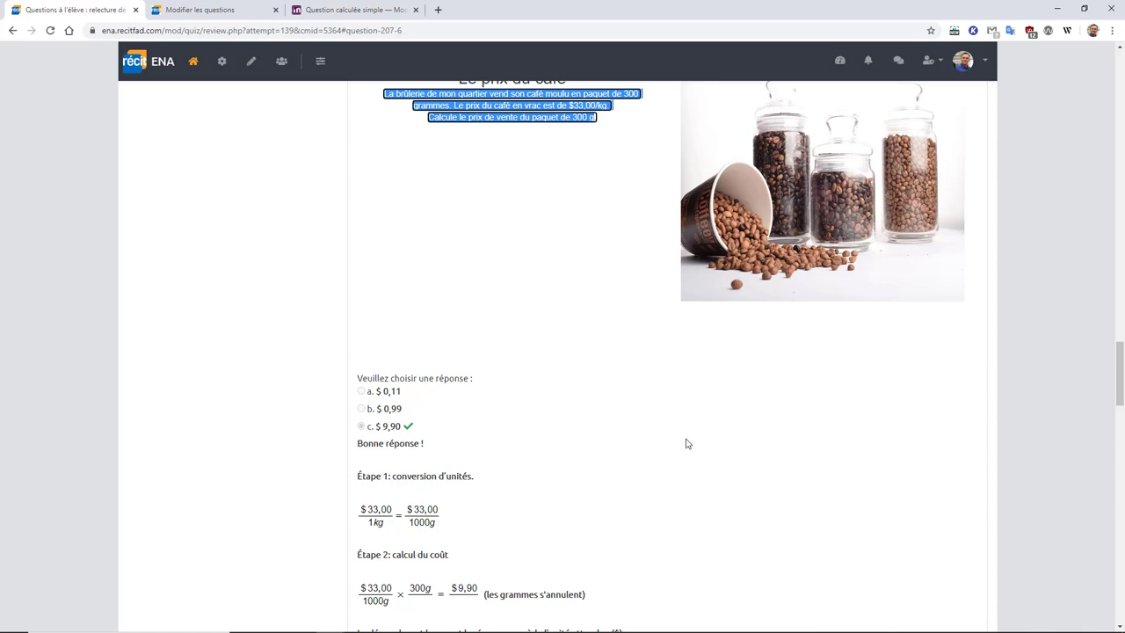
Add a new question of type Calculée simple to the question bank.
{"action": "left_click", "coordinate": [227, 16]}
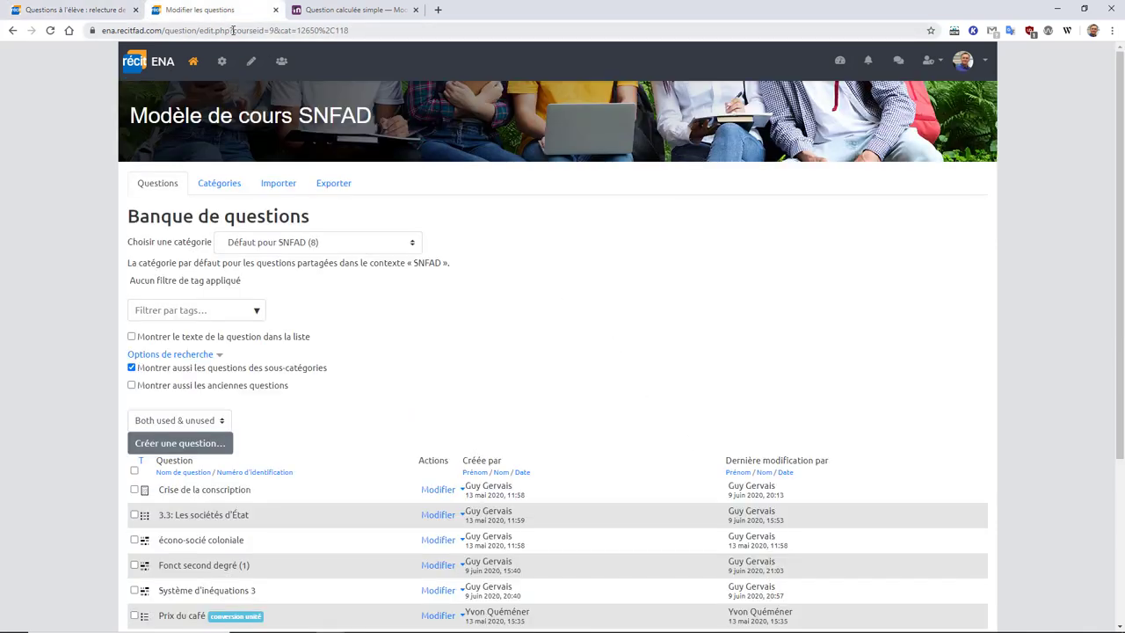
{"action": "left_click", "coordinate": [168, 448]}
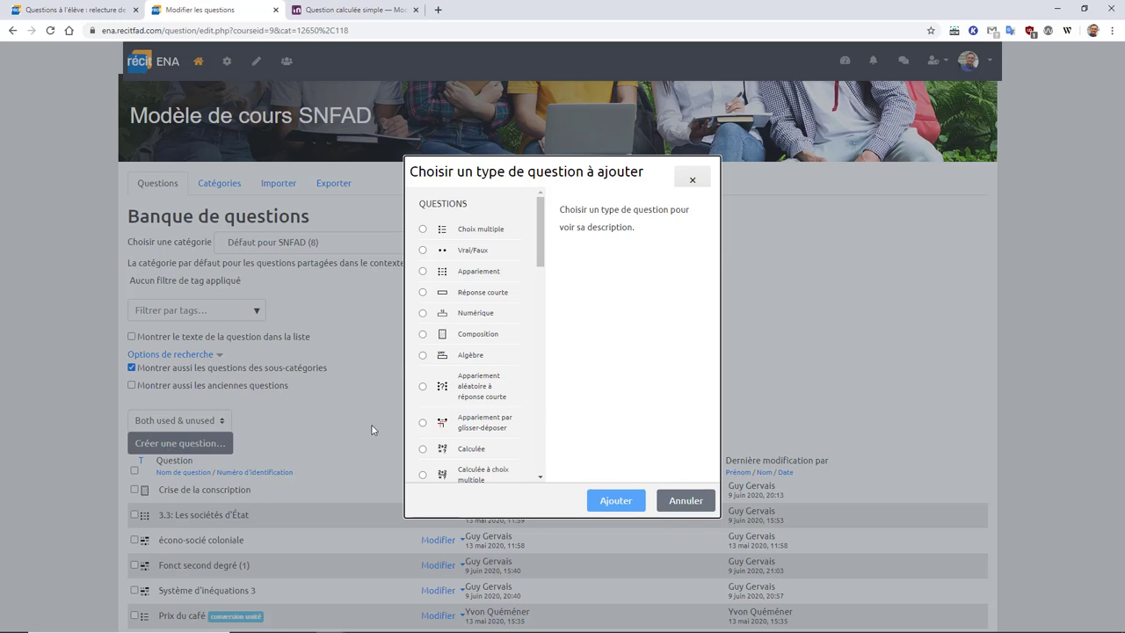
{"action": "scroll", "coordinate": [462, 371], "scroll_direction": "down", "scroll_amount": 4}
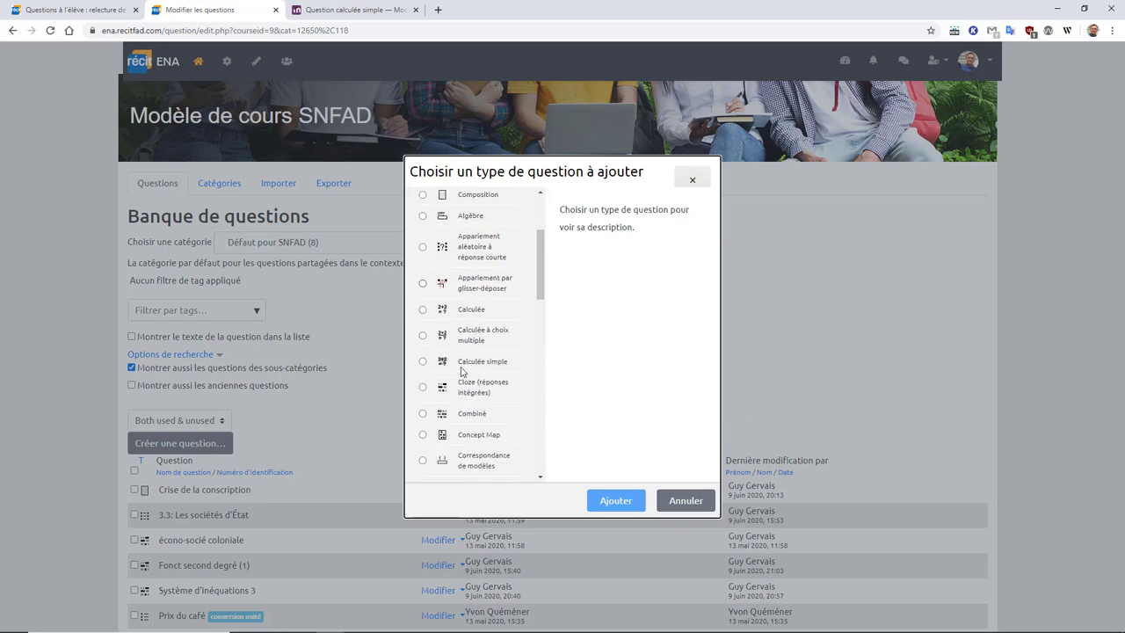
{"action": "left_click", "coordinate": [468, 330]}
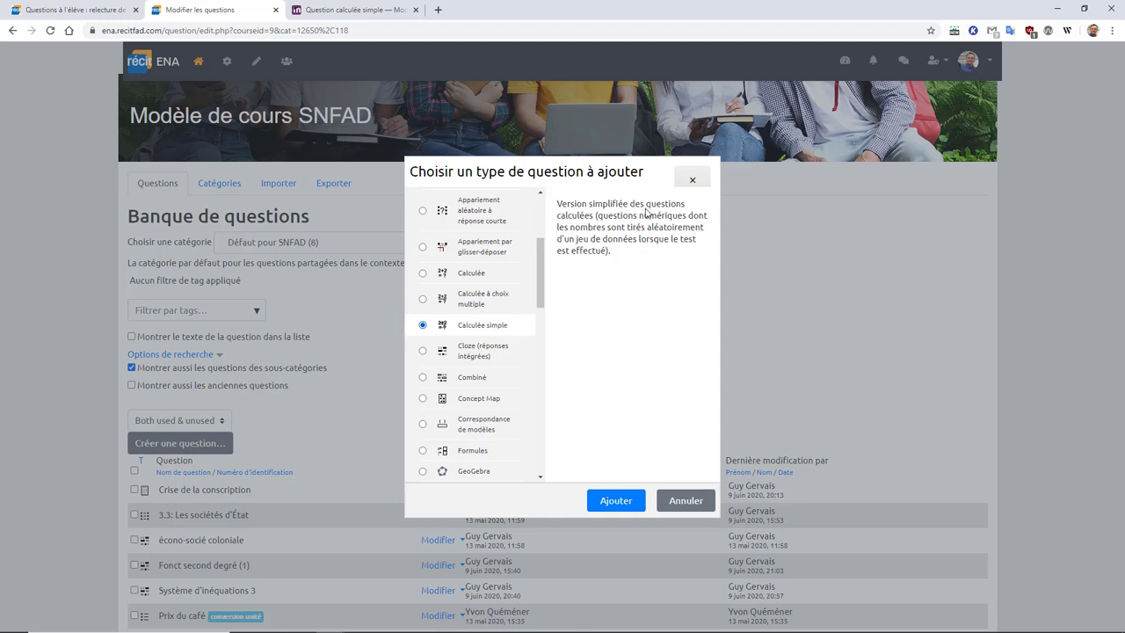
{"action": "left_click", "coordinate": [606, 501]}
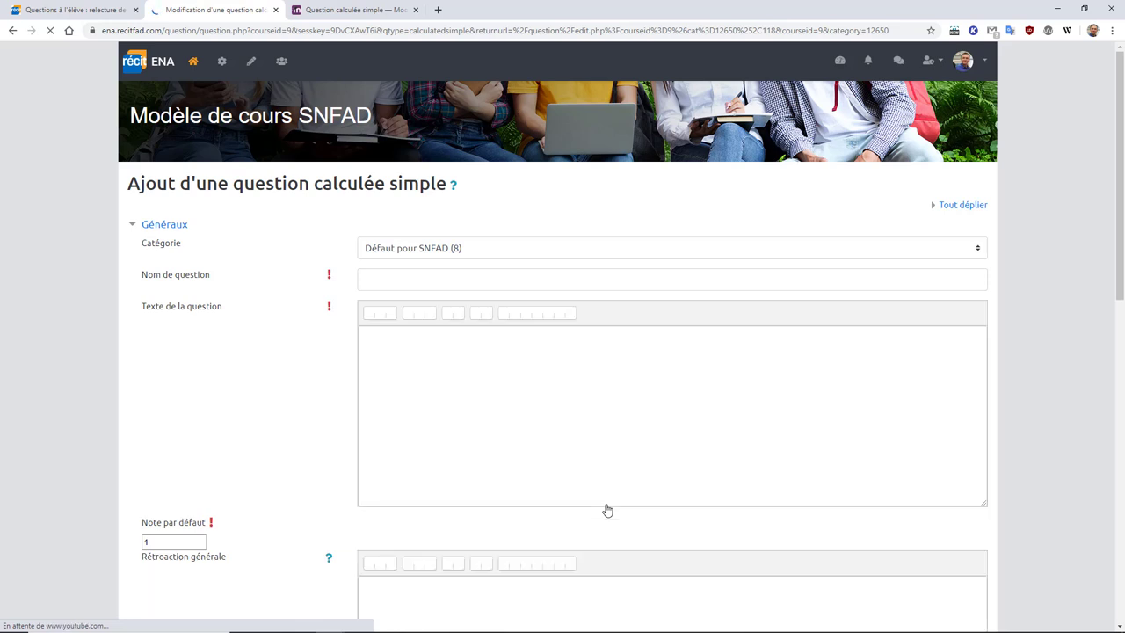
Name the question "Exemple calculée simple" and paste the copied coffee problem as the question text.
{"action": "left_click", "coordinate": [417, 276]}
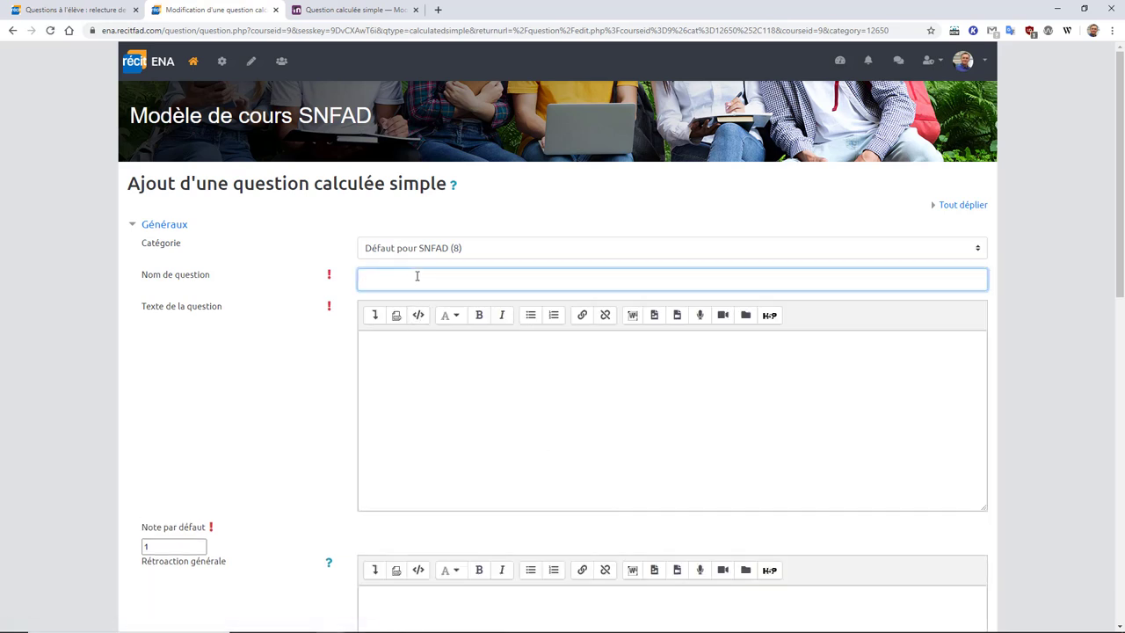
{"action": "type", "text": "Exemple calculée simple"}
{"action": "left_click", "coordinate": [420, 357]}
{"action": "key", "text": "ctrl+v"}
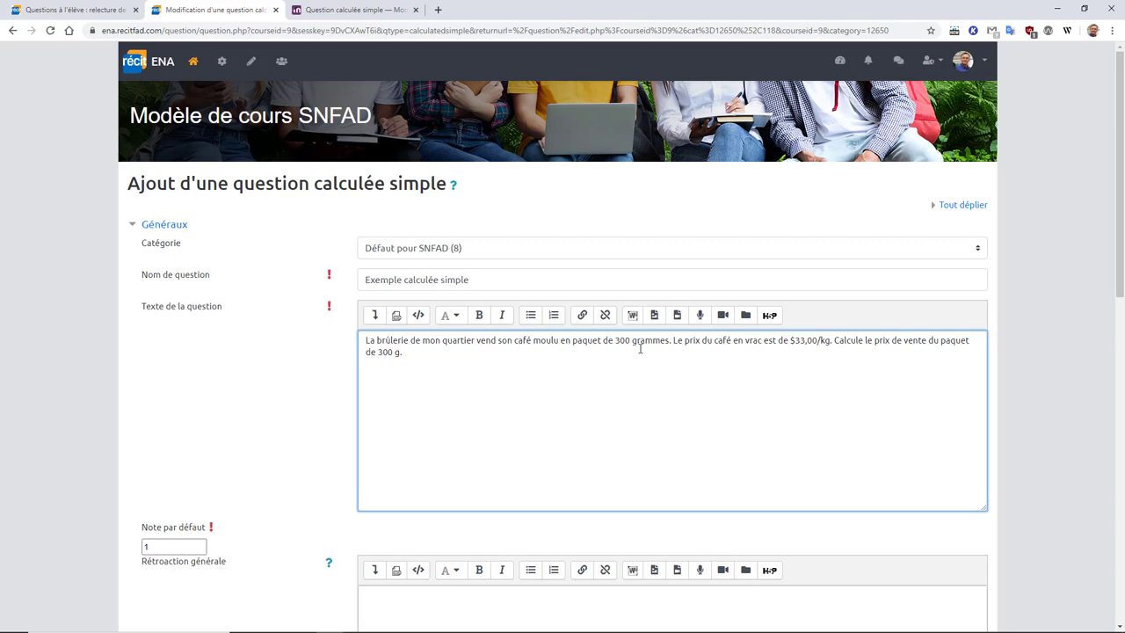
Copy the {x} wildcard from the introduction of the Moodle documentation page, then return to the question form.
{"action": "left_click", "coordinate": [310, 12]}
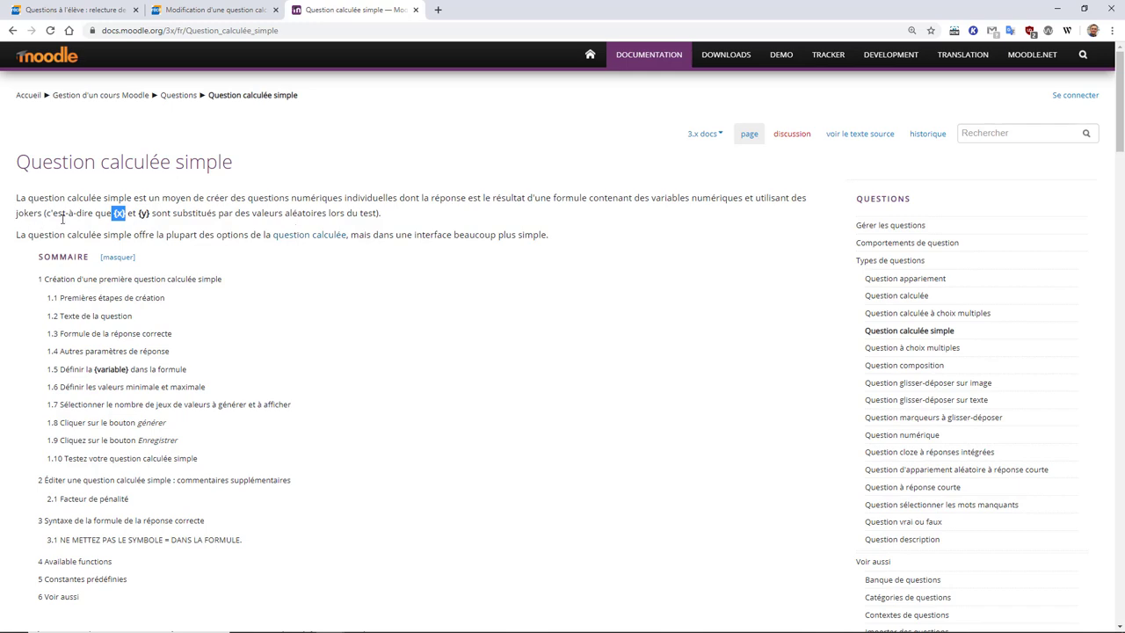
{"action": "left_click", "coordinate": [122, 229]}
{"action": "left_click_drag", "start_coordinate": [114, 212], "coordinate": [128, 208]}
{"action": "left_click", "coordinate": [194, 14]}
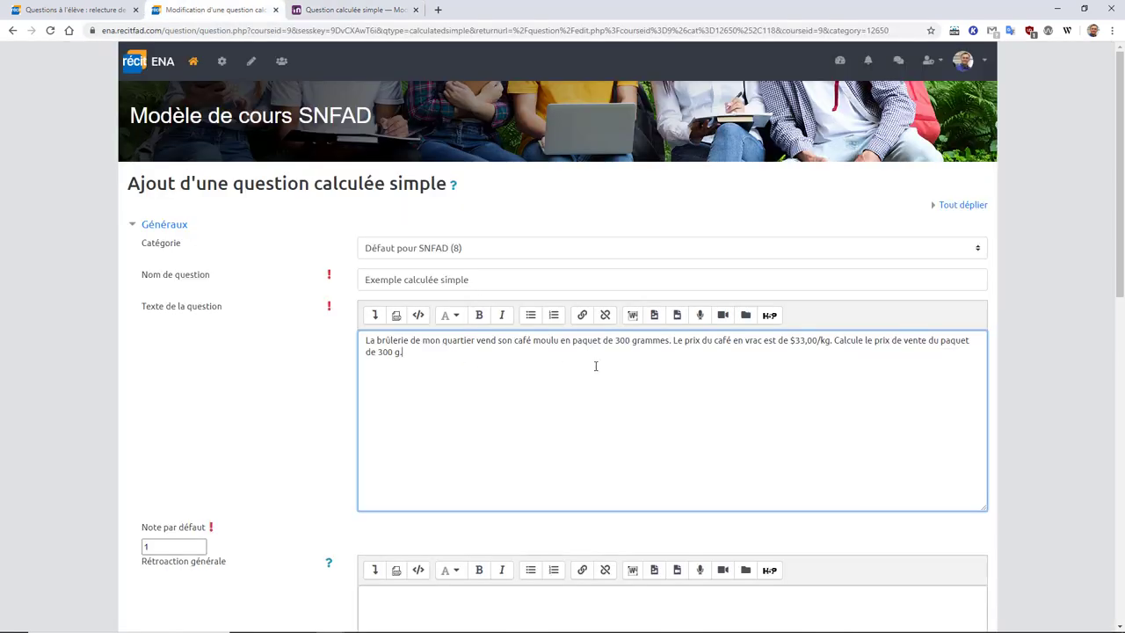
Replace both 300 gram quantities in the question text with the {x} wildcard.
{"action": "double_click", "coordinate": [620, 341]}
{"action": "type", "text": "{x}"}
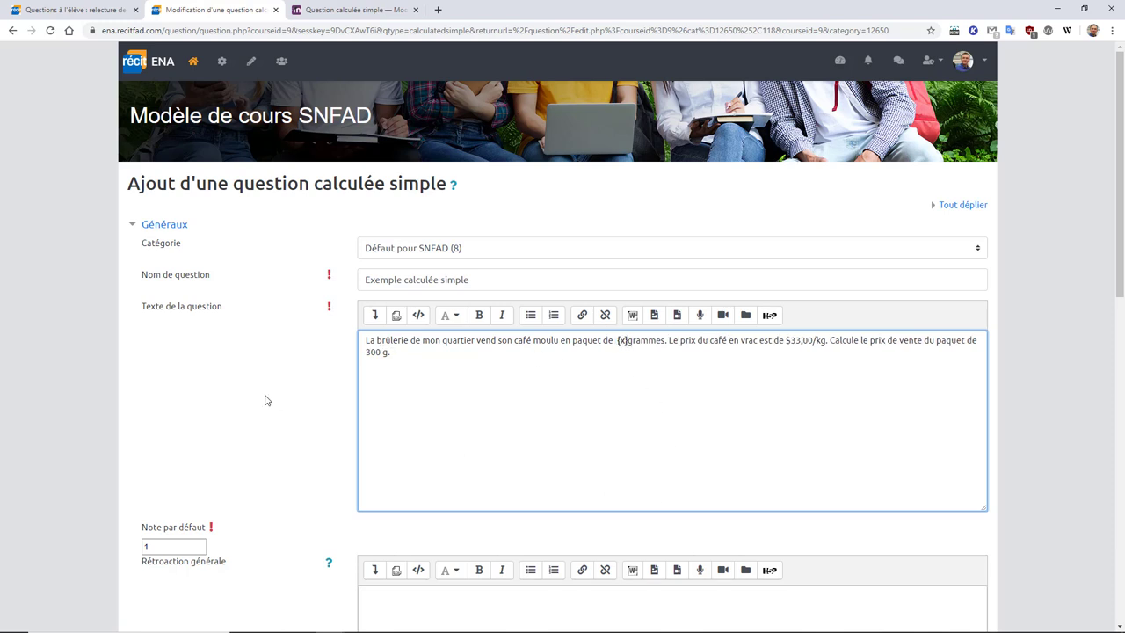
{"action": "double_click", "coordinate": [373, 352]}
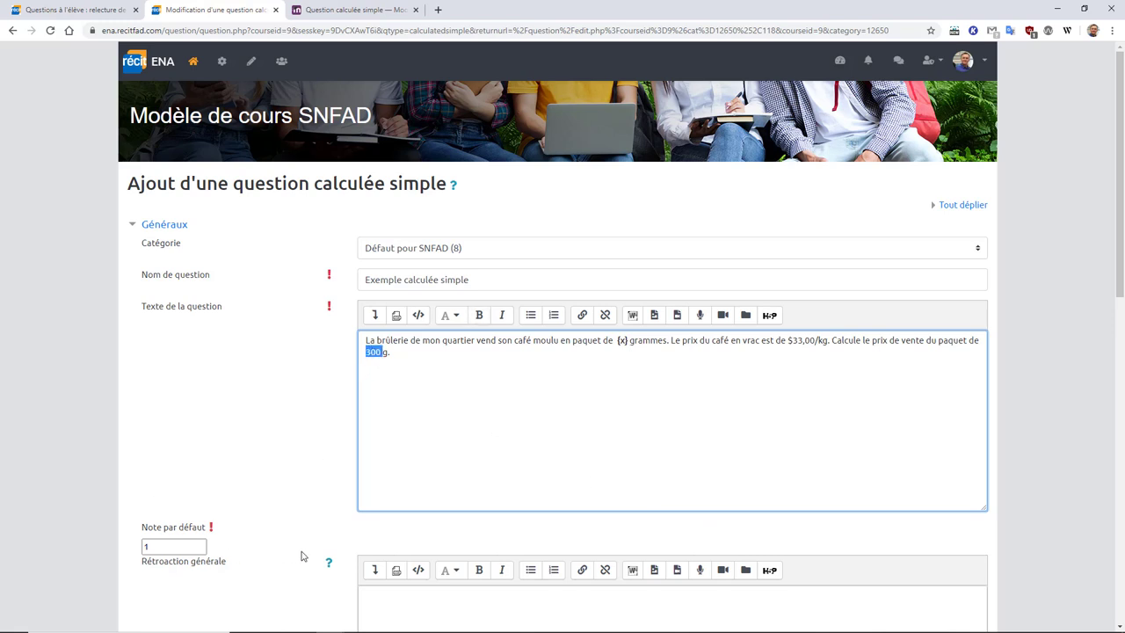
{"action": "type", "text": "{x}"}
Consult the worked solution on the quiz review page and enter 33 / 1000 * {x} as the formula for answer 1.
{"action": "scroll", "coordinate": [284, 440], "scroll_direction": "down", "scroll_amount": 4}
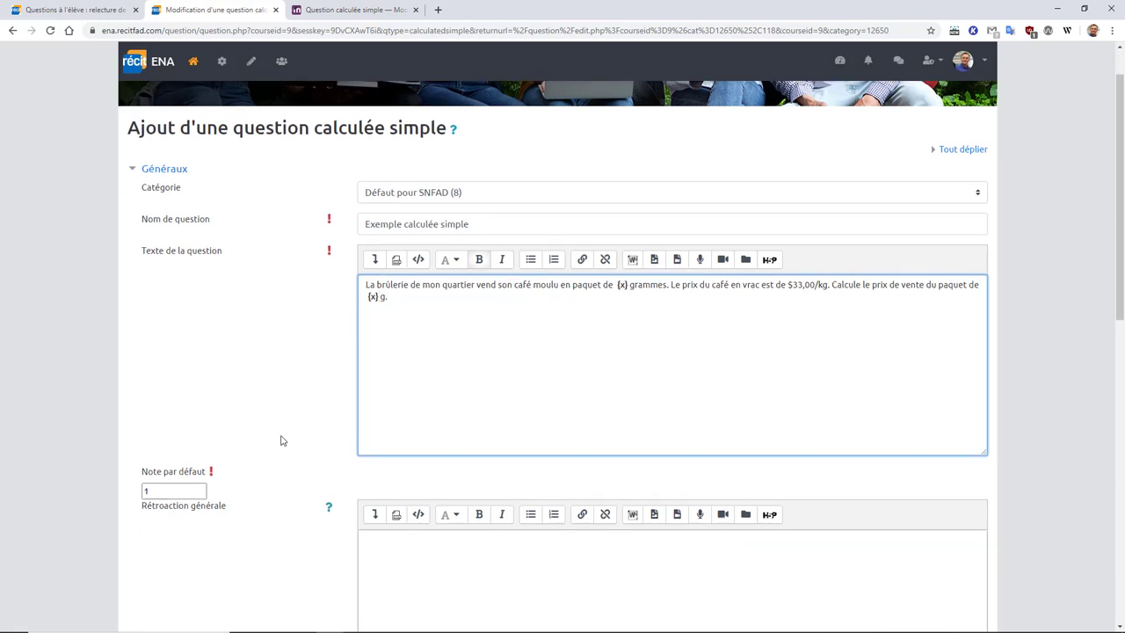
{"action": "scroll", "coordinate": [268, 422], "scroll_direction": "down", "scroll_amount": 1}
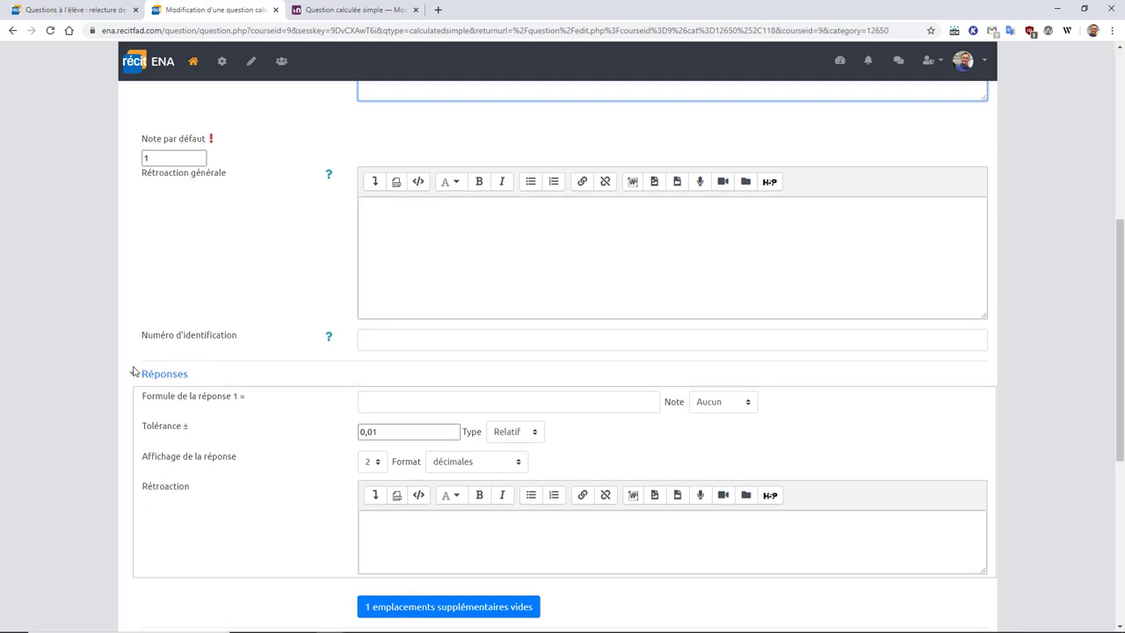
{"action": "left_click", "coordinate": [383, 404]}
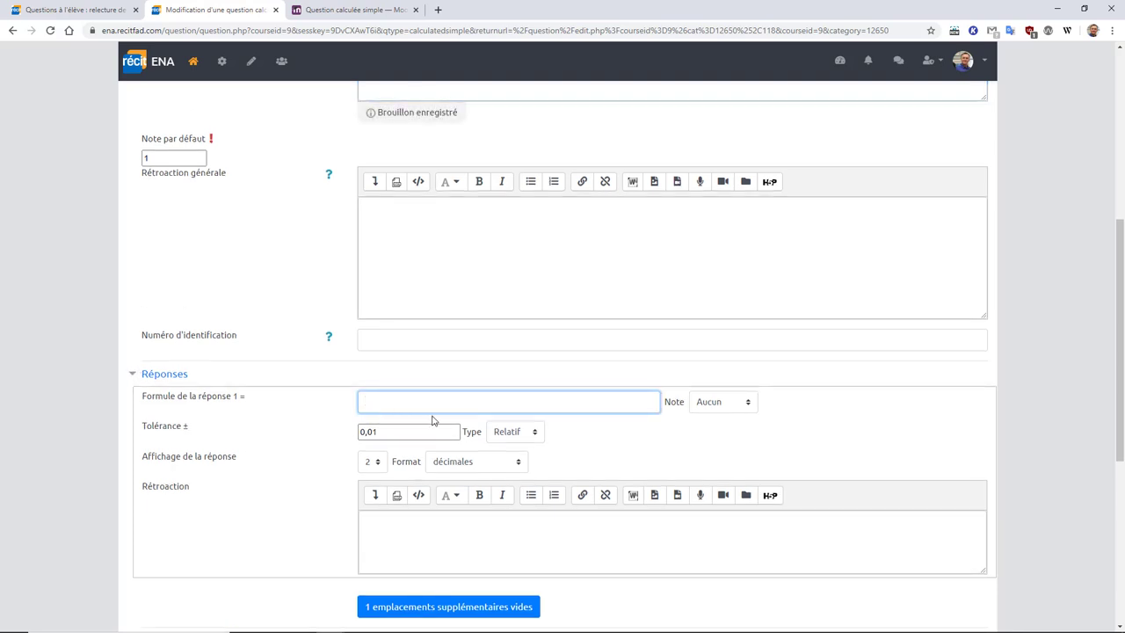
{"action": "left_click", "coordinate": [71, 16]}
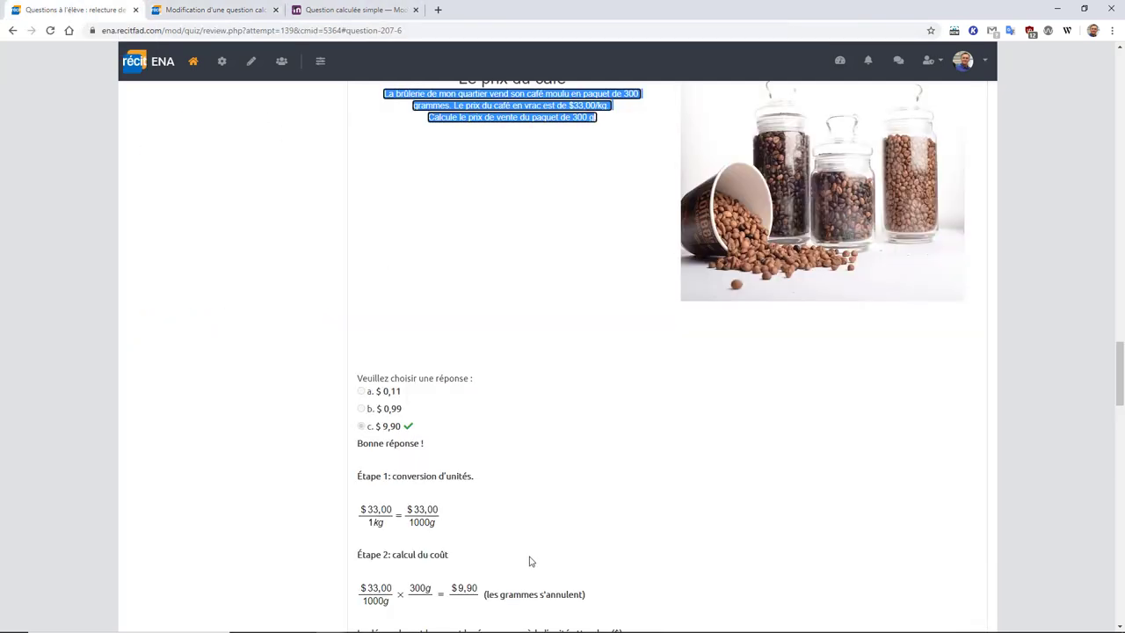
{"action": "scroll", "coordinate": [530, 560], "scroll_direction": "down", "scroll_amount": 2}
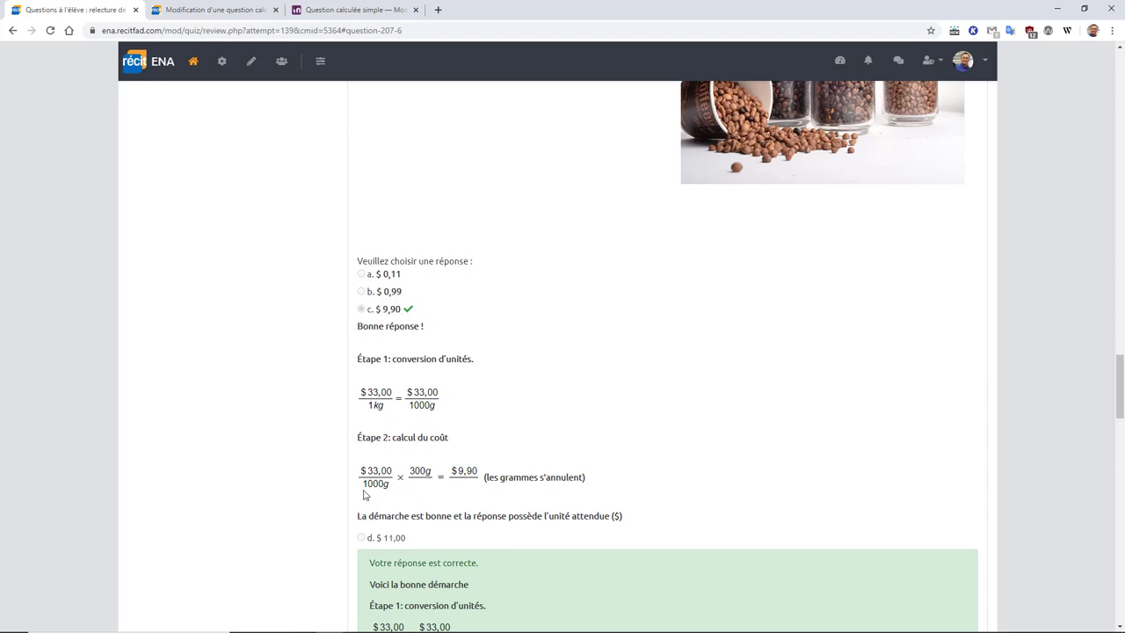
{"action": "left_click", "coordinate": [227, 12]}
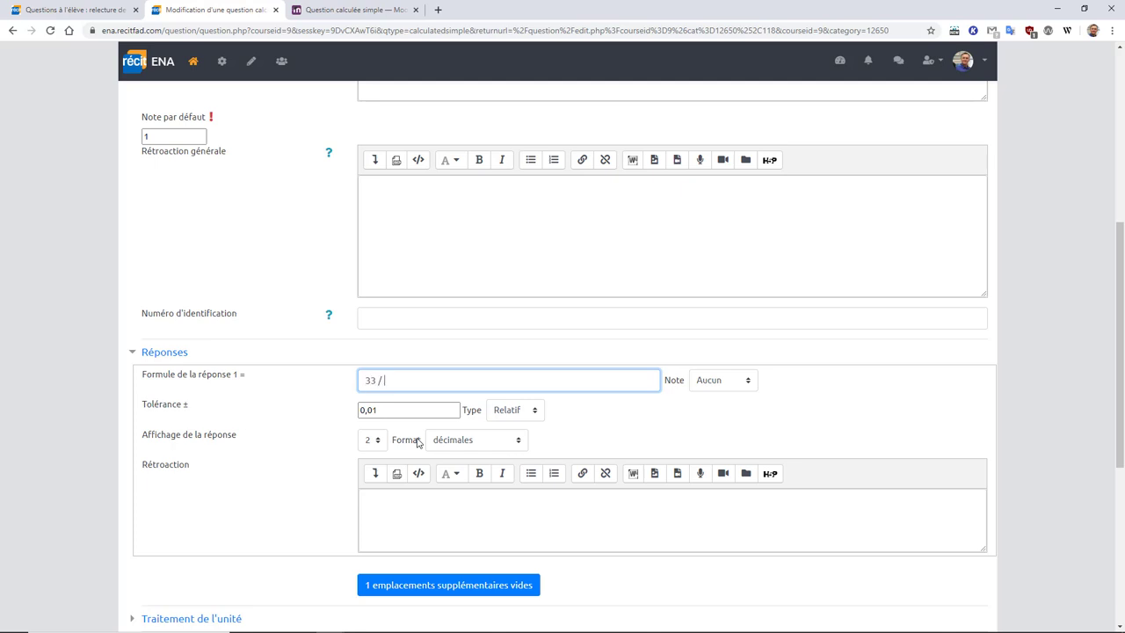
{"action": "type", "text": "000 * {x}"}
Set the grade of answer 1 to 100% and keep Relatif as its tolerance type.
{"action": "left_click", "coordinate": [711, 384]}
{"action": "left_click", "coordinate": [709, 412]}
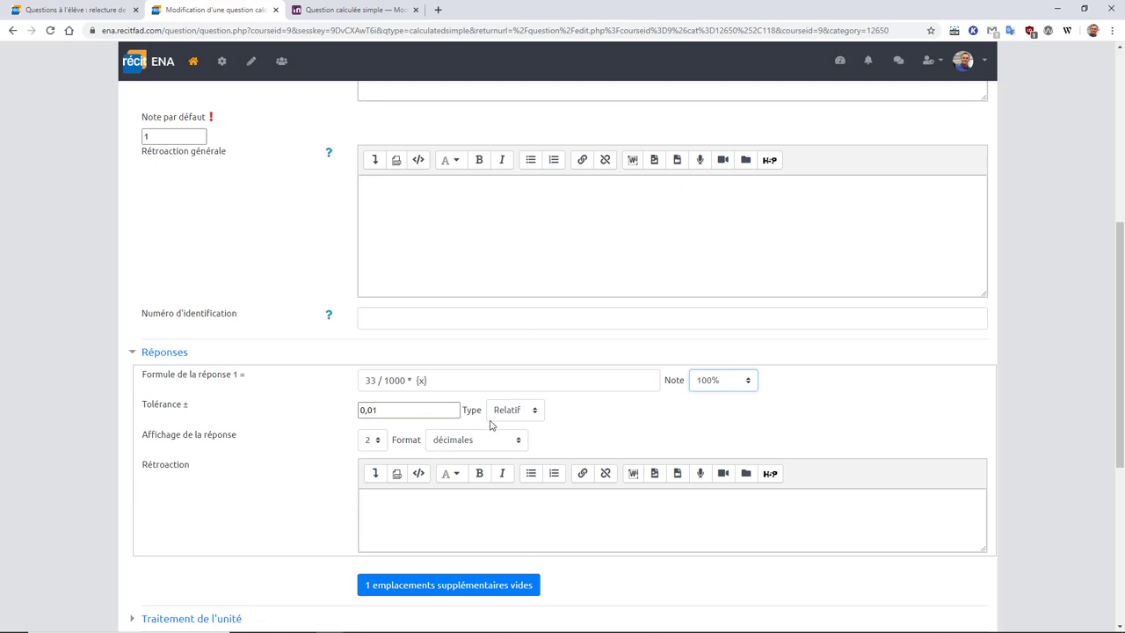
{"action": "left_click", "coordinate": [514, 412]}
{"action": "left_click", "coordinate": [513, 413]}
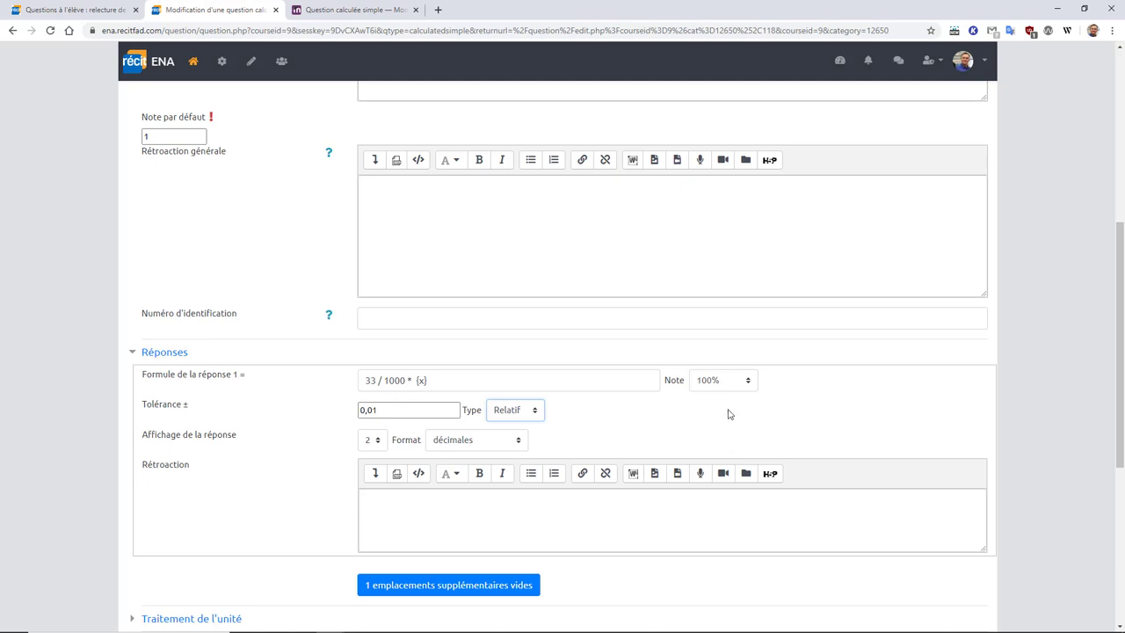
Examine the unit handling settings of the question and collapse them again.
{"action": "scroll", "coordinate": [727, 435], "scroll_direction": "down", "scroll_amount": 1}
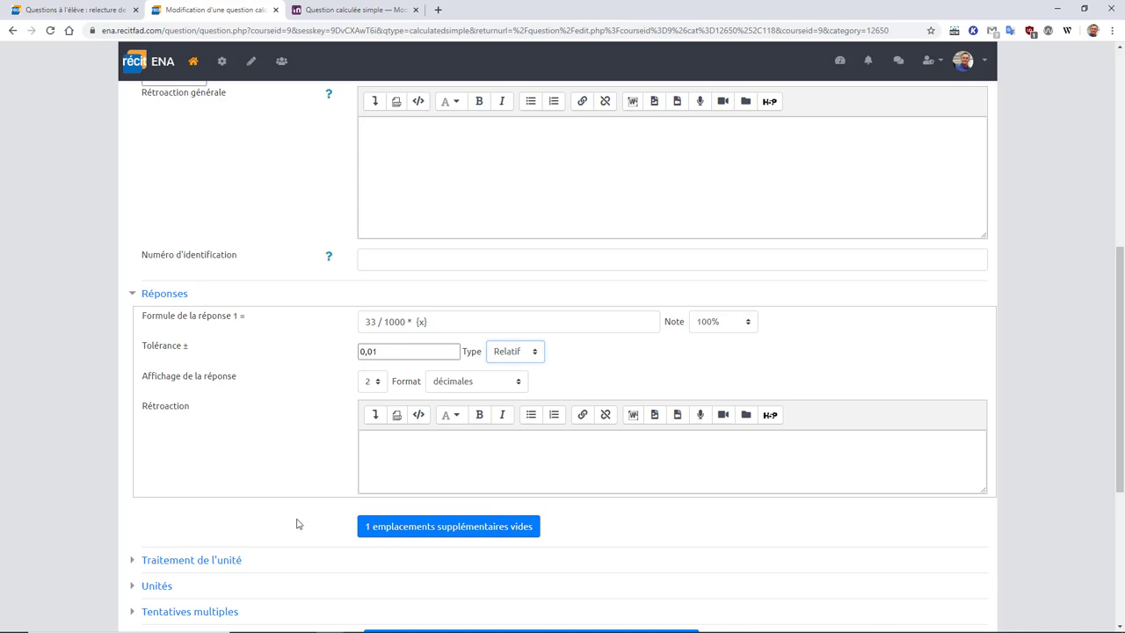
{"action": "scroll", "coordinate": [469, 479], "scroll_direction": "down", "scroll_amount": 3}
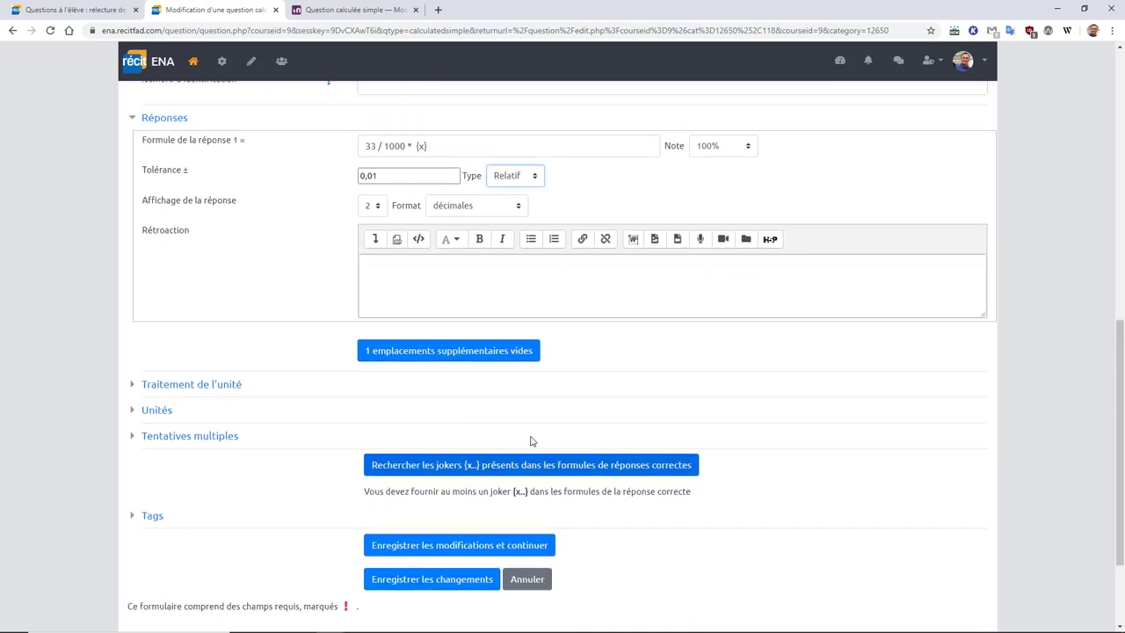
{"action": "left_click", "coordinate": [132, 387]}
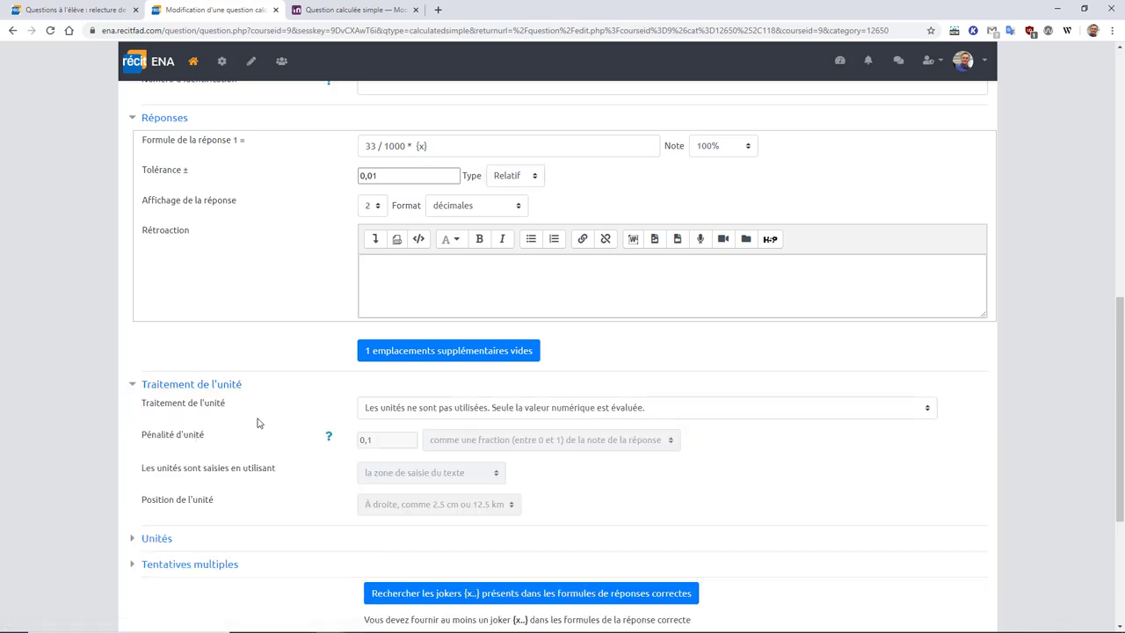
{"action": "left_click", "coordinate": [134, 392]}
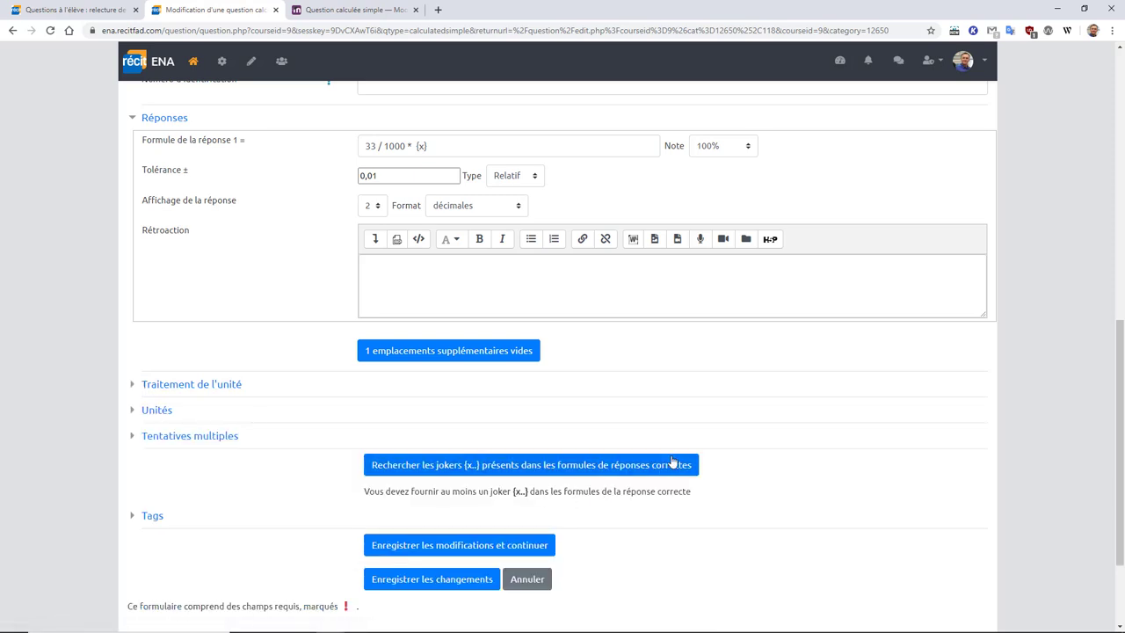
Detect the {x..} wildcards in the correct answer formula and open the settings of the wildcards used to generate values.
{"action": "scroll", "coordinate": [744, 482], "scroll_direction": "down", "scroll_amount": 1}
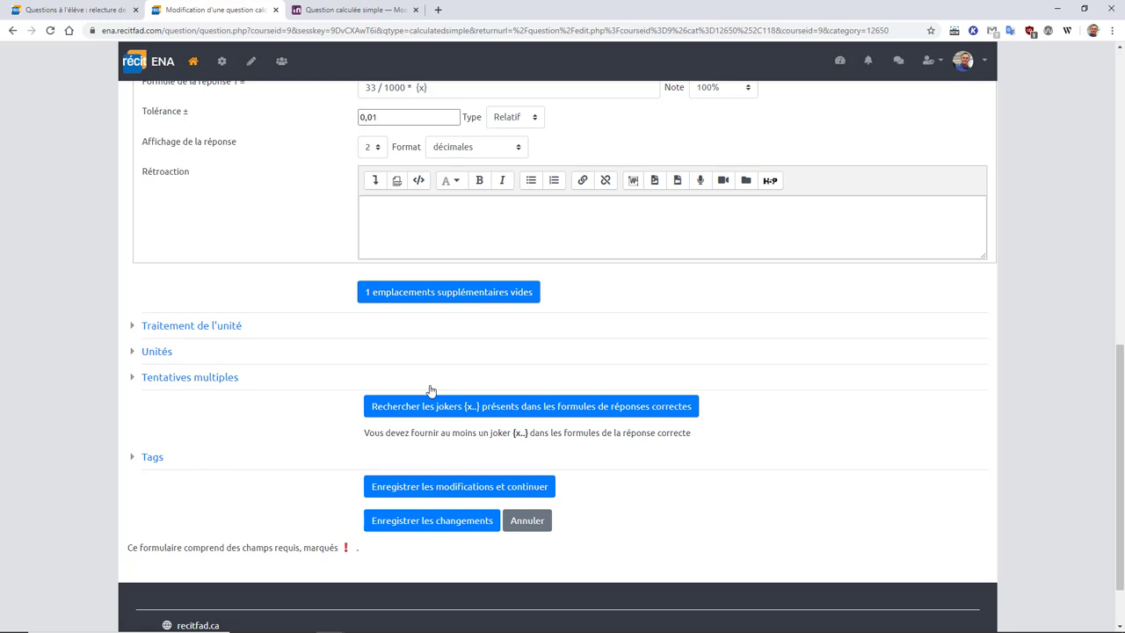
{"action": "left_click", "coordinate": [445, 411]}
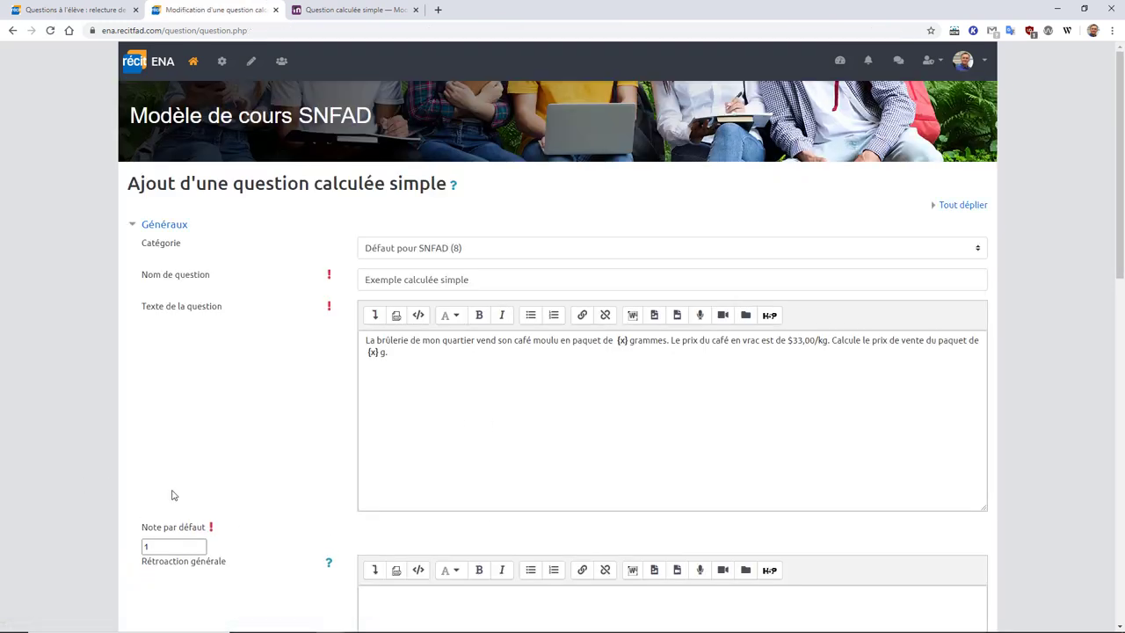
{"action": "scroll", "coordinate": [296, 464], "scroll_direction": "down", "scroll_amount": 5}
{"action": "scroll", "coordinate": [292, 465], "scroll_direction": "down", "scroll_amount": 2}
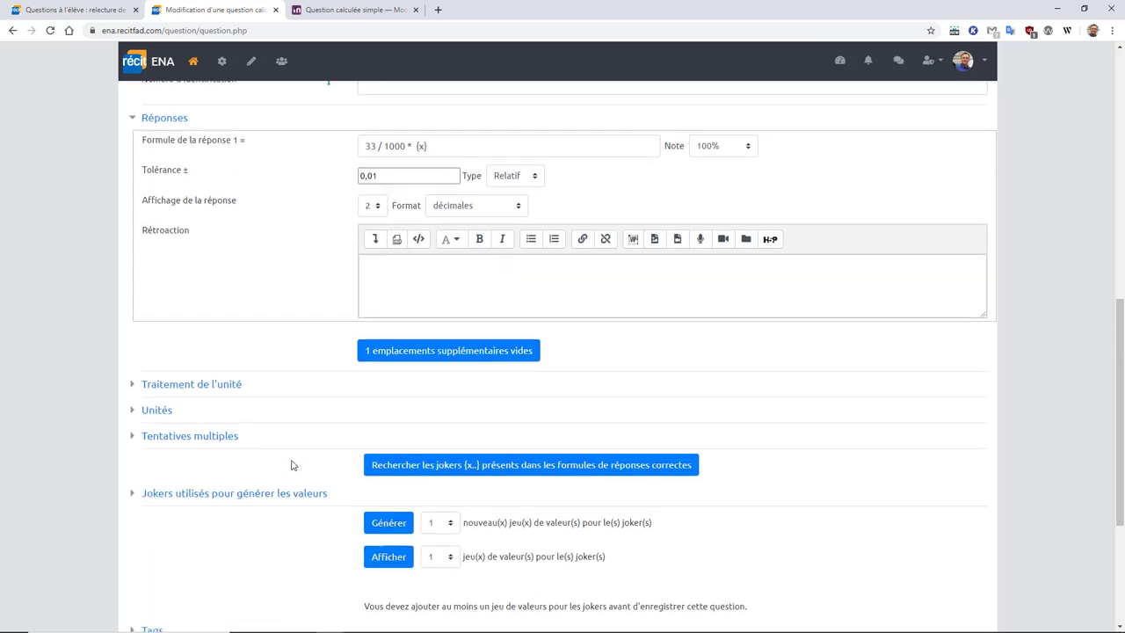
{"action": "scroll", "coordinate": [316, 460], "scroll_direction": "down", "scroll_amount": 1}
{"action": "scroll", "coordinate": [316, 460], "scroll_direction": "down", "scroll_amount": 1}
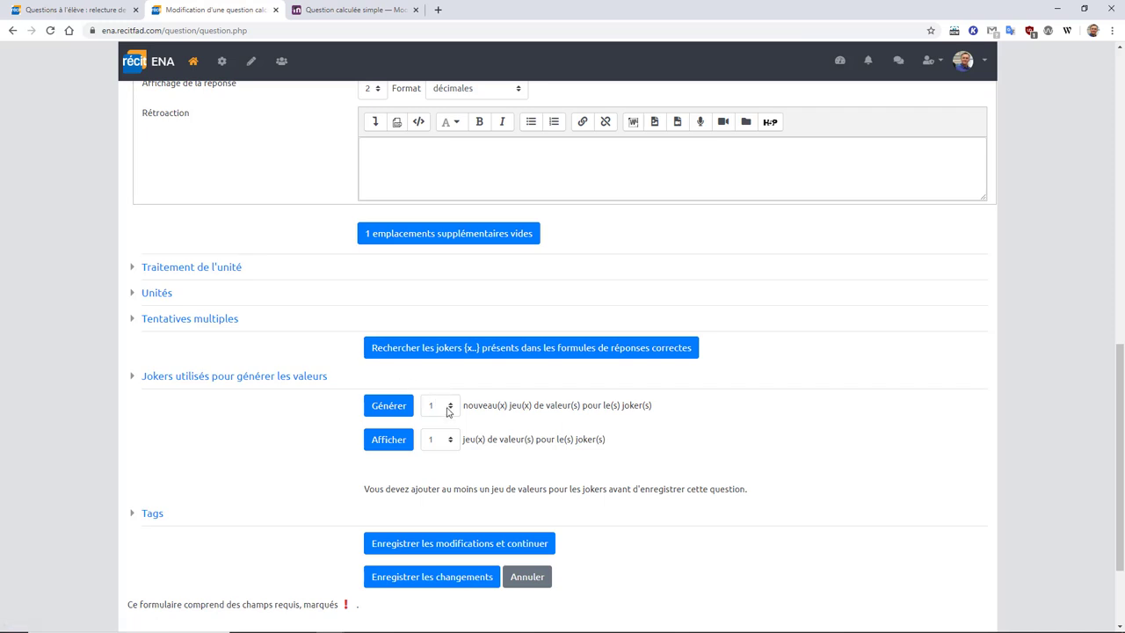
{"action": "left_click", "coordinate": [131, 378]}
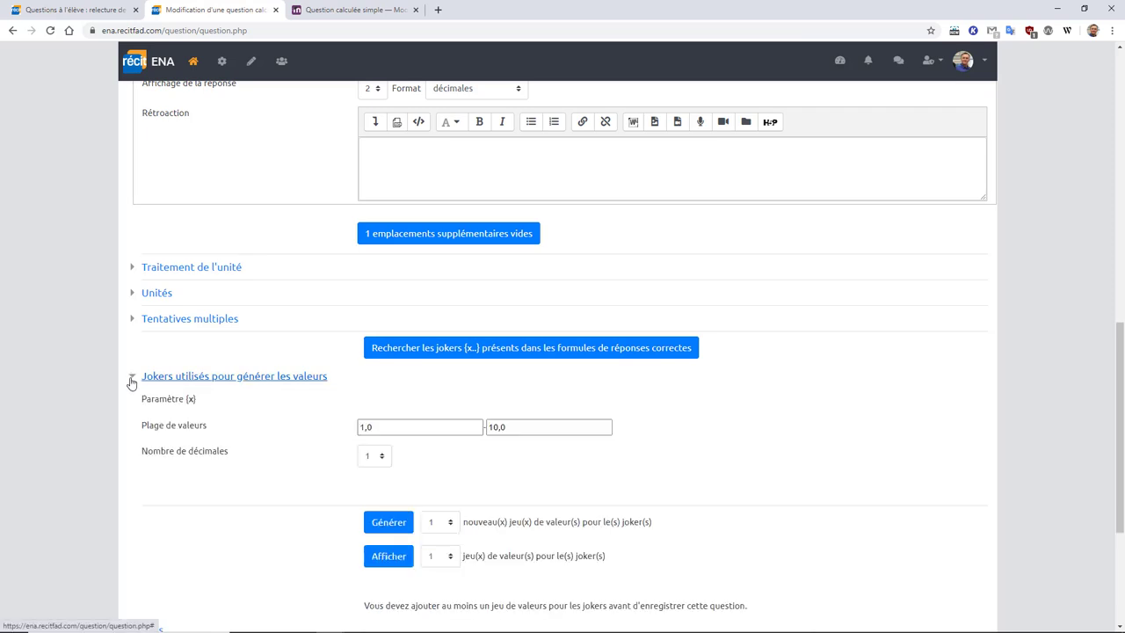
Set the {x} wildcard to 0 decimals with a value range from 300 to 600.
{"action": "left_click", "coordinate": [373, 455]}
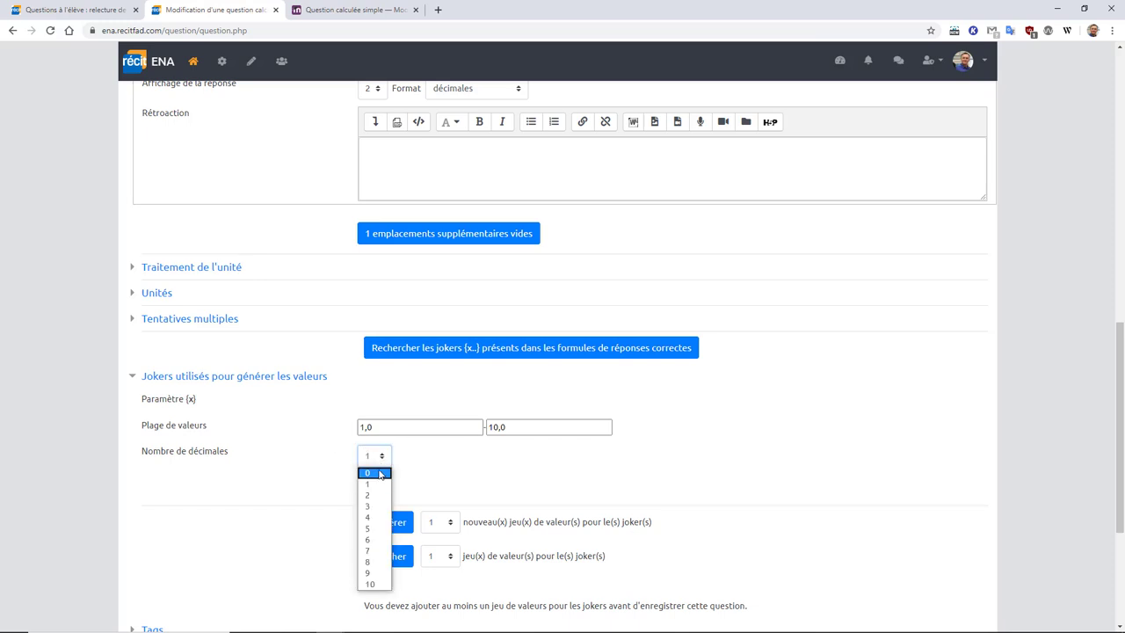
{"action": "left_click", "coordinate": [380, 475]}
{"action": "left_click_drag", "start_coordinate": [375, 428], "coordinate": [319, 430]}
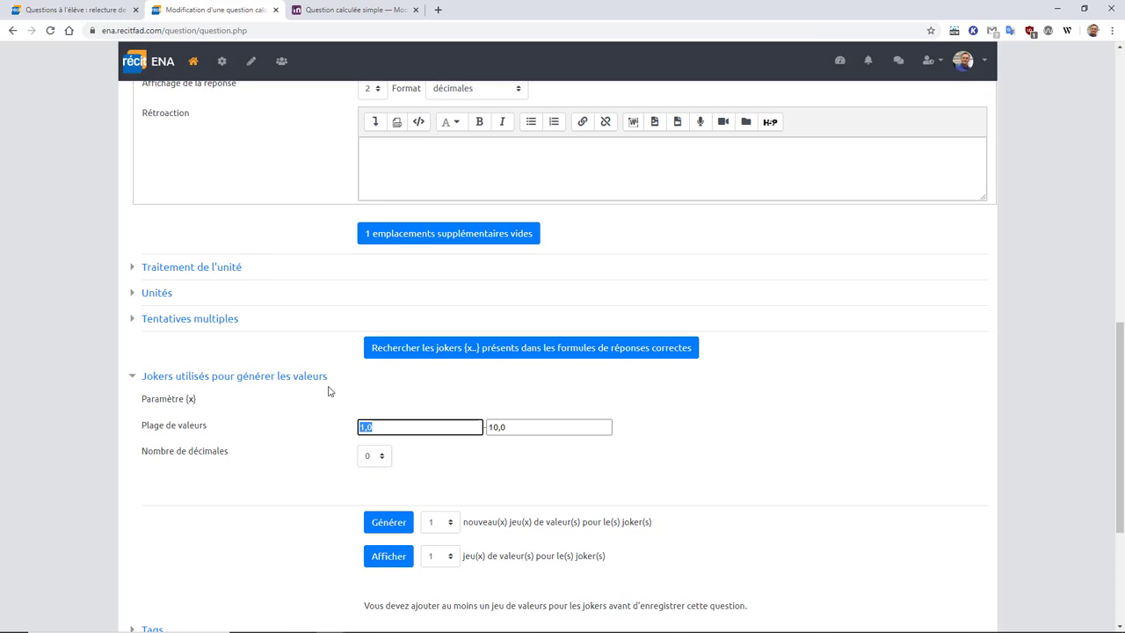
{"action": "type", "text": "300"}
{"action": "key", "text": "Tab"}
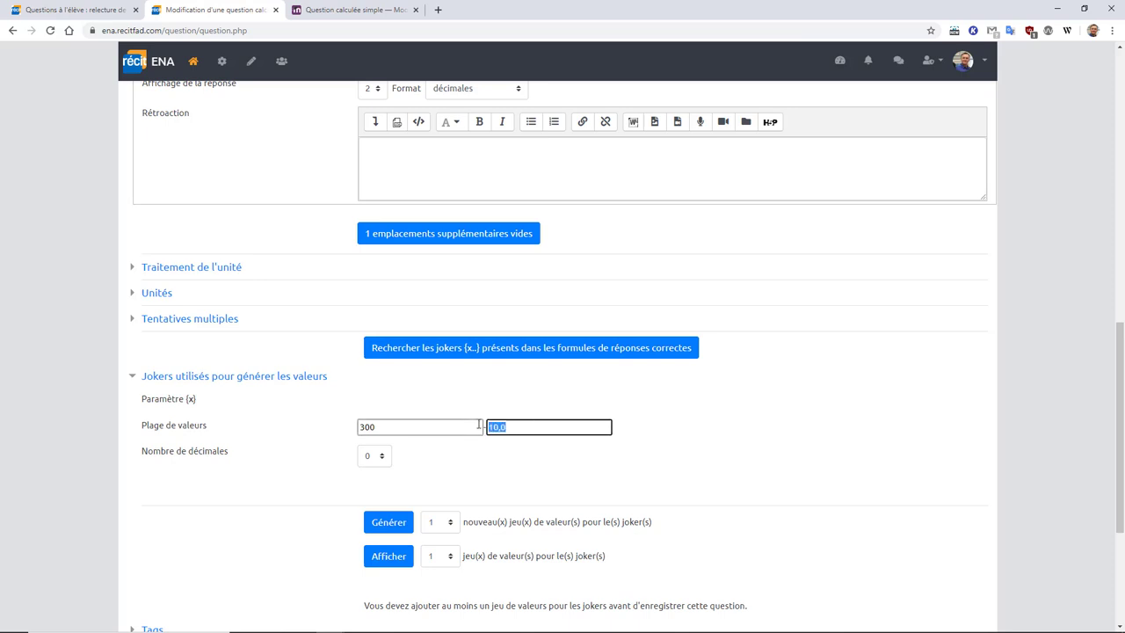
{"action": "type", "text": "600"}
{"action": "scroll", "coordinate": [562, 479], "scroll_direction": "down", "scroll_amount": 2}
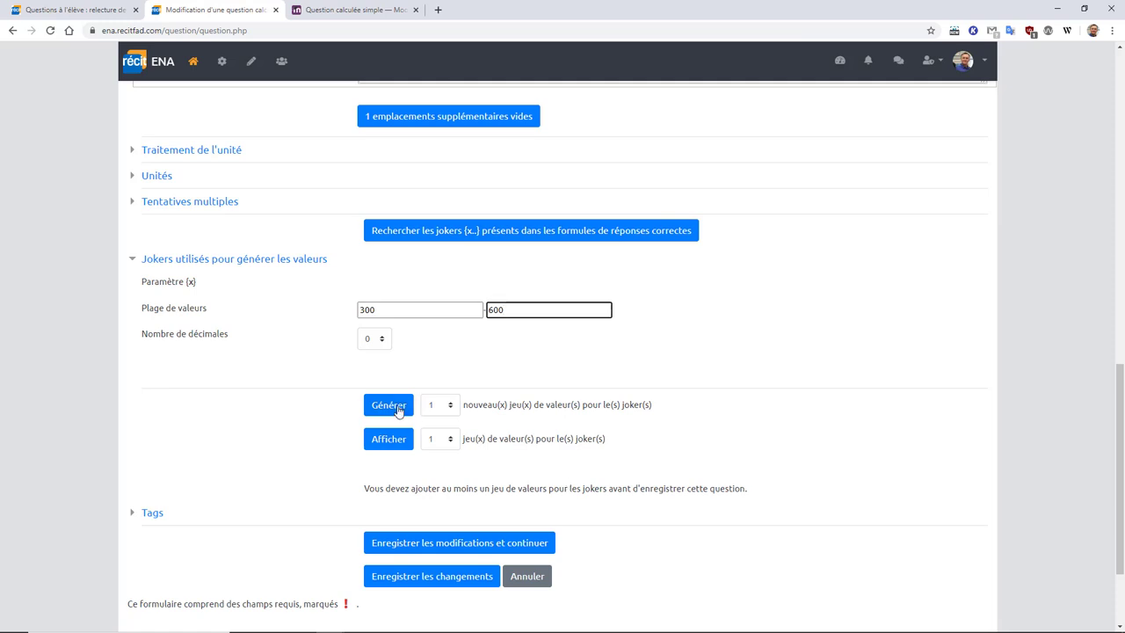
Generate 20 new sets of values for the {x} wildcard.
{"action": "left_click", "coordinate": [445, 407]}
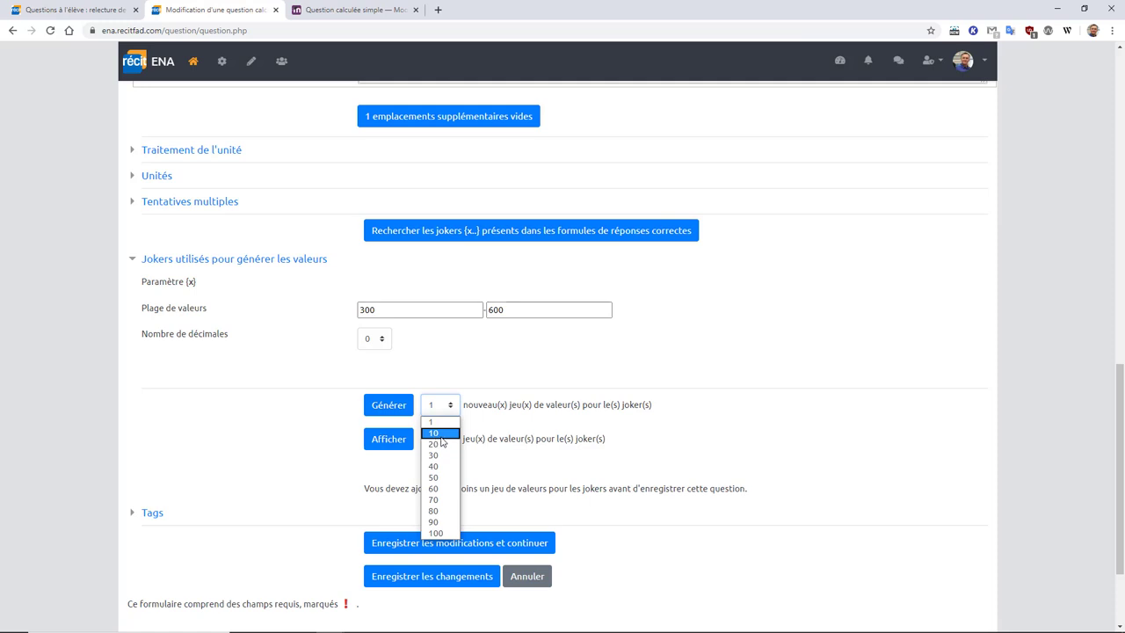
{"action": "left_click", "coordinate": [444, 446]}
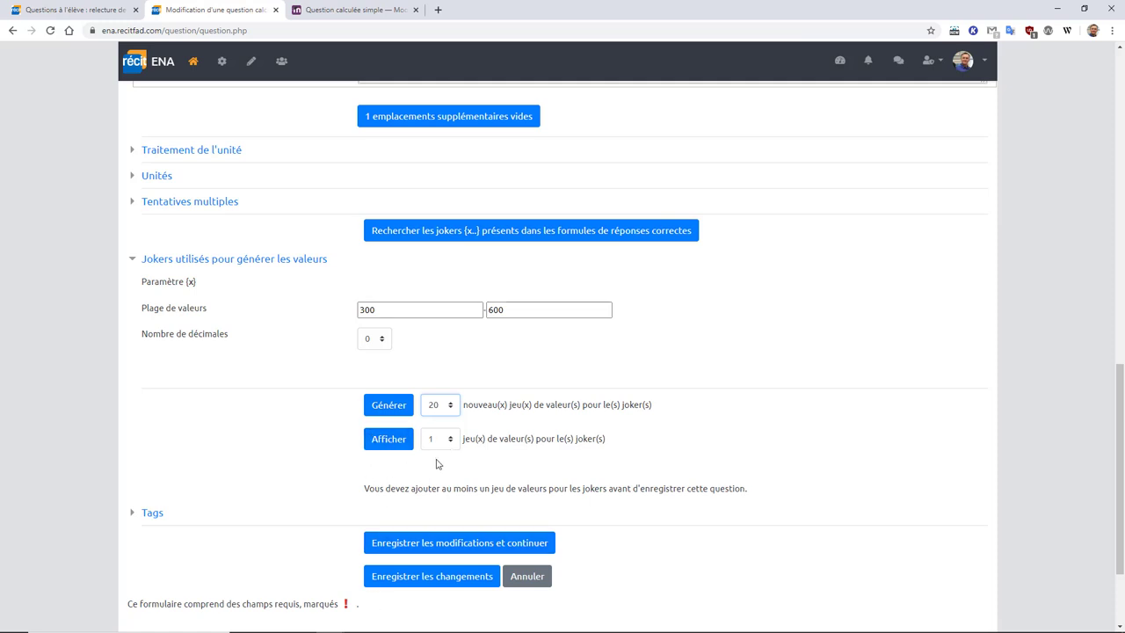
{"action": "left_click", "coordinate": [397, 418]}
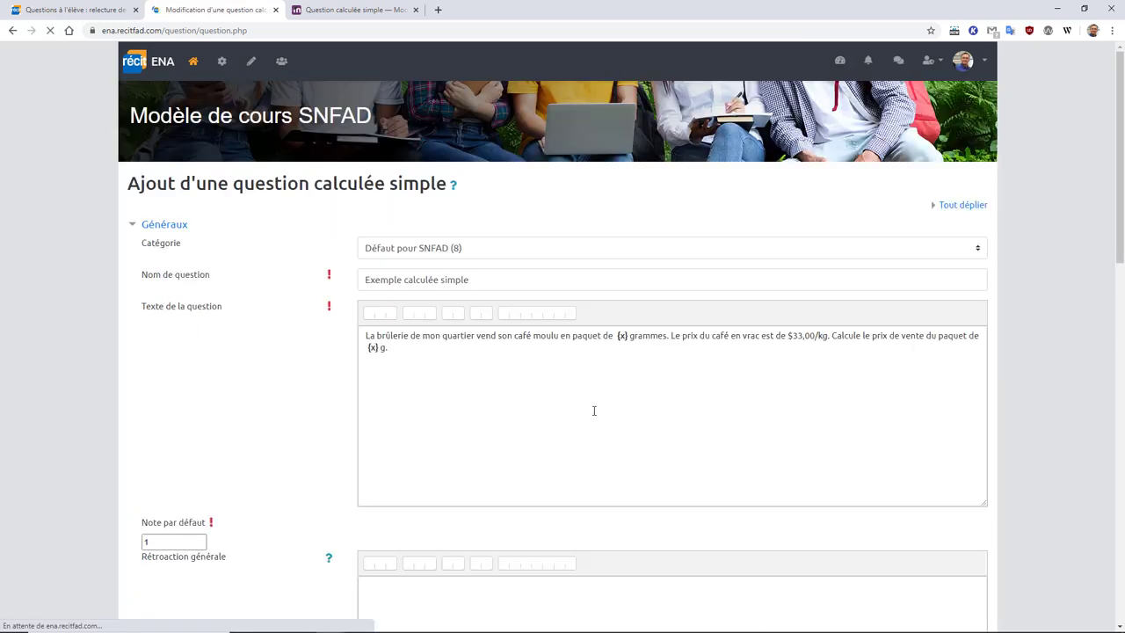
Expand the generated wildcard values to check the computed answer, and save the question's changes.
{"action": "scroll", "coordinate": [299, 396], "scroll_direction": "down", "scroll_amount": 4}
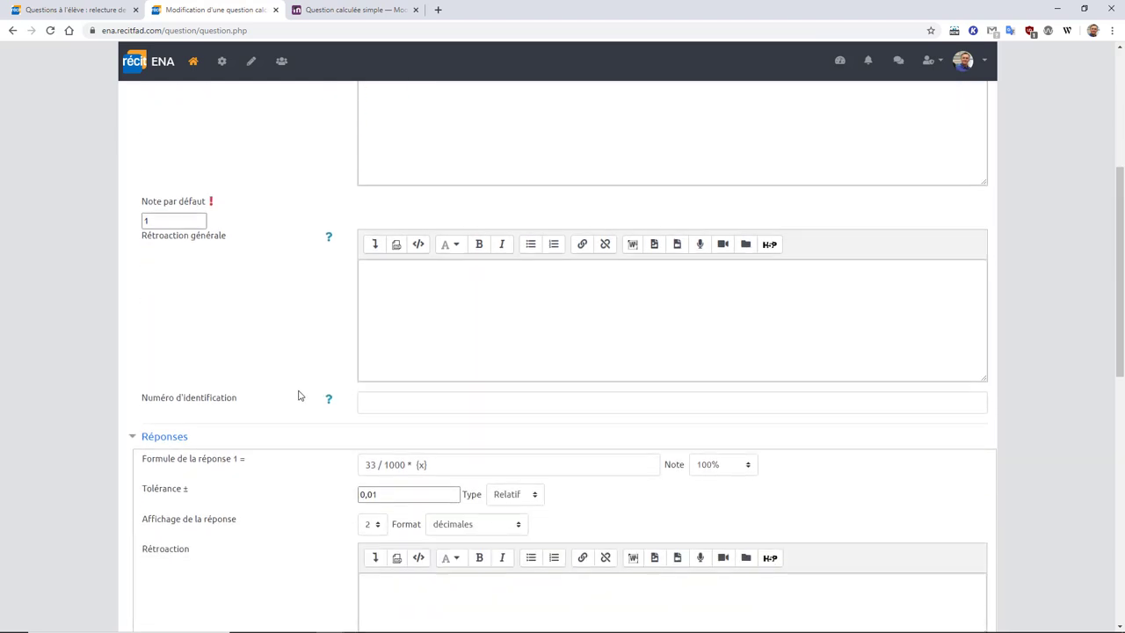
{"action": "scroll", "coordinate": [299, 396], "scroll_direction": "down", "scroll_amount": 5}
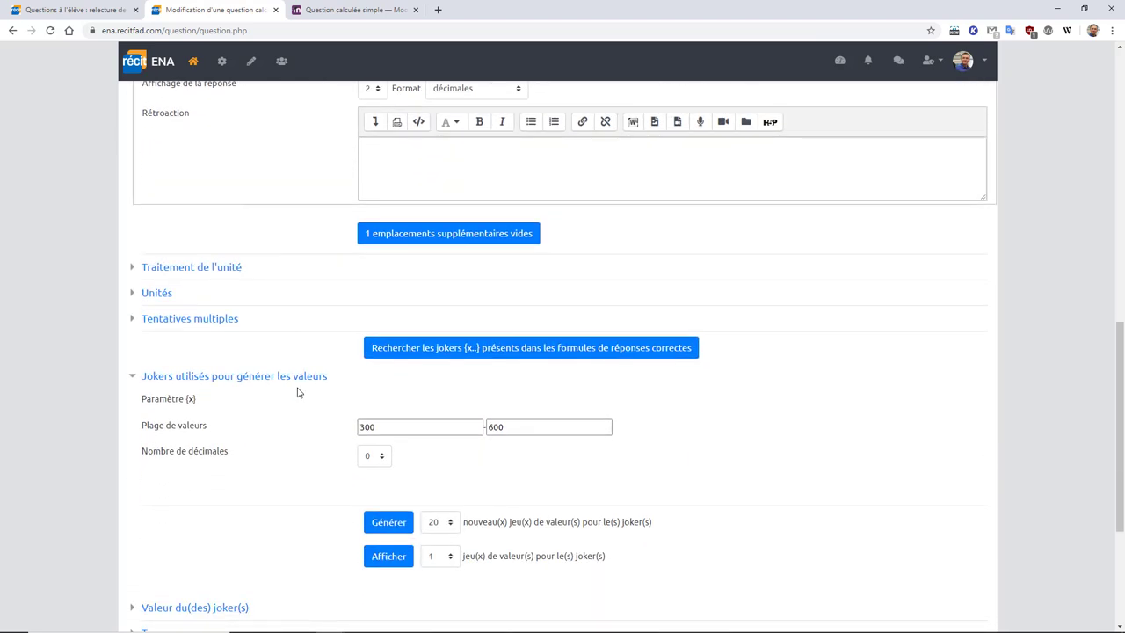
{"action": "scroll", "coordinate": [299, 392], "scroll_direction": "down", "scroll_amount": 3}
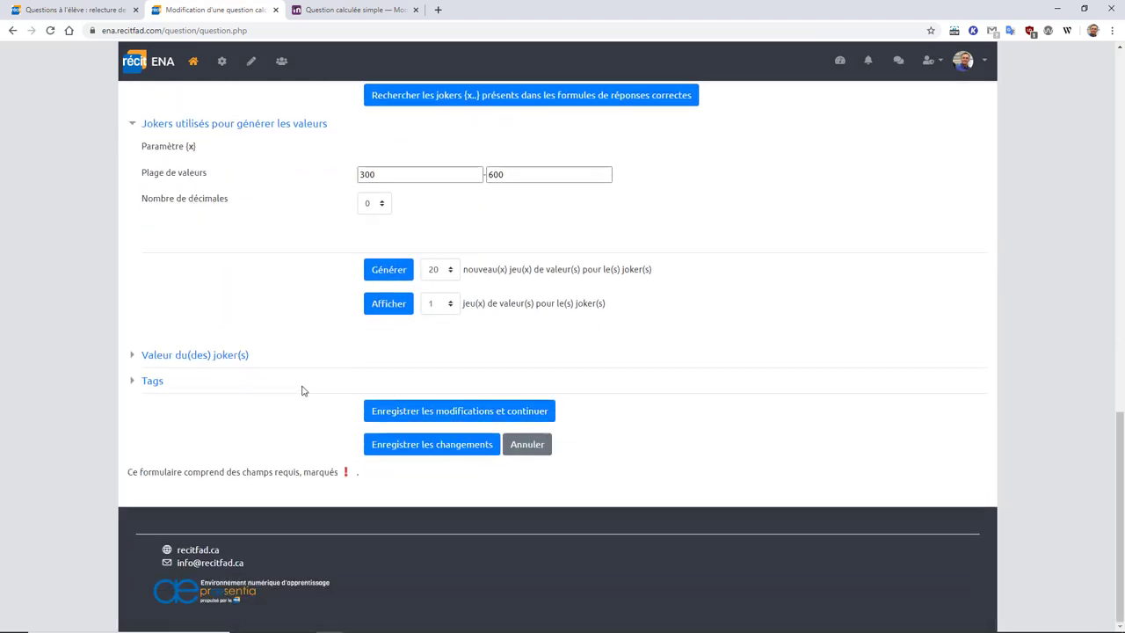
{"action": "left_click", "coordinate": [134, 355]}
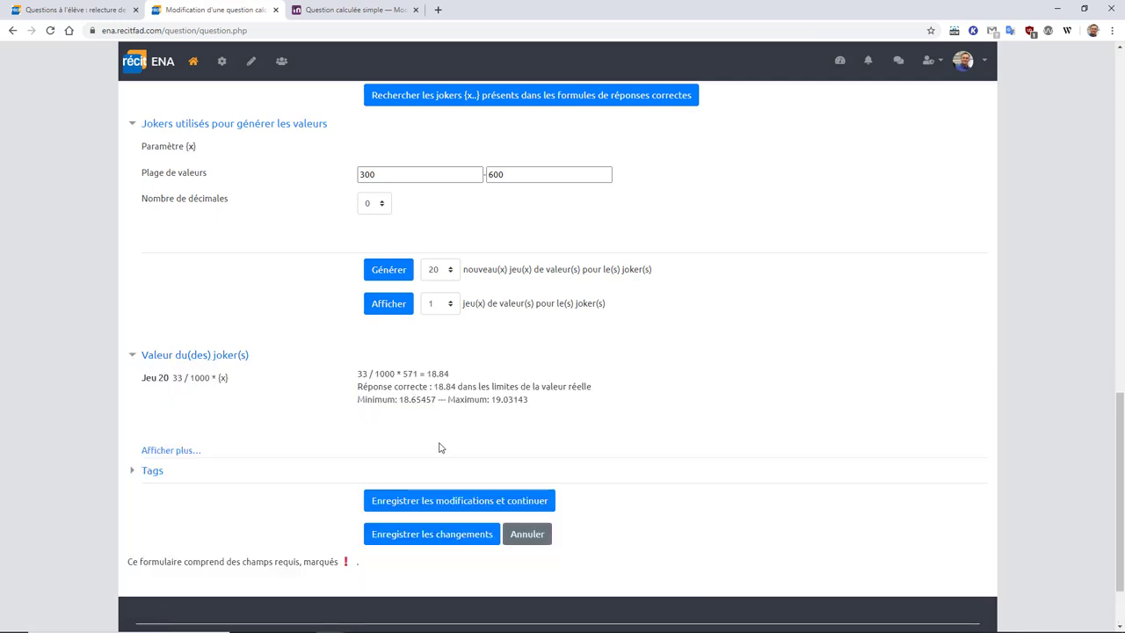
{"action": "left_click", "coordinate": [444, 541]}
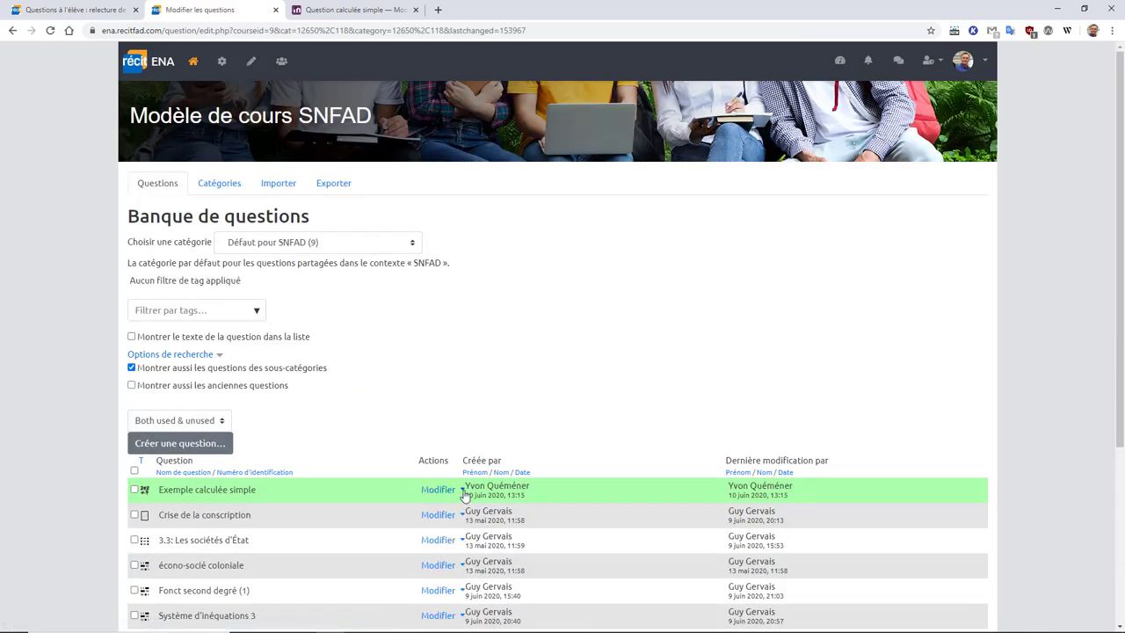
Preview the question "Exemple calculée simple" from the question bank and activate its answer field.
{"action": "left_click", "coordinate": [462, 490]}
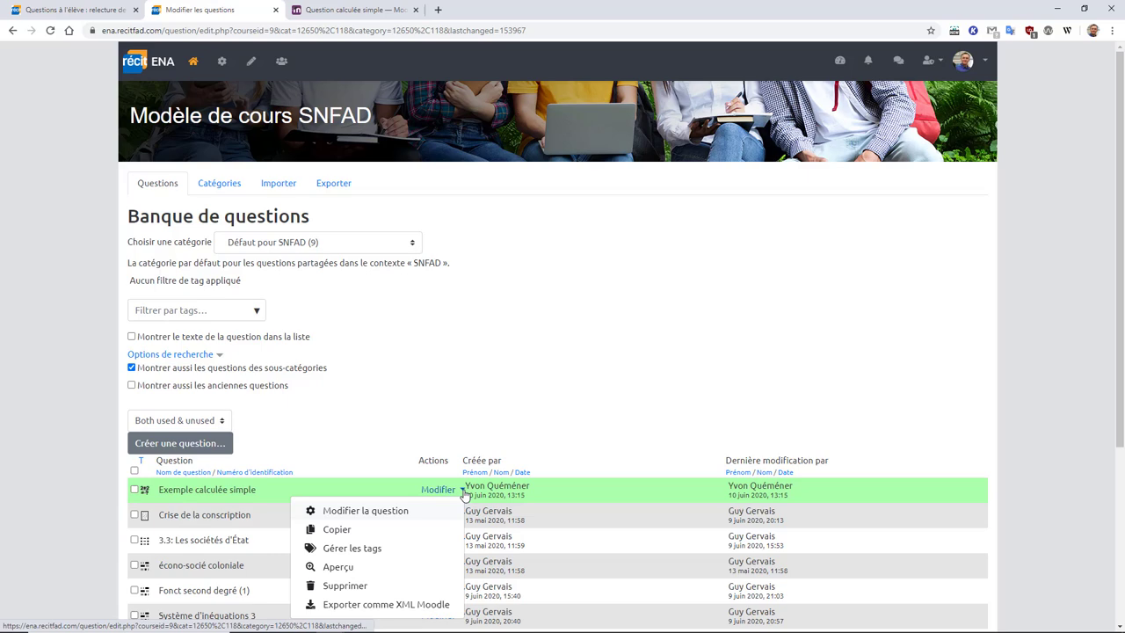
{"action": "left_click", "coordinate": [338, 570]}
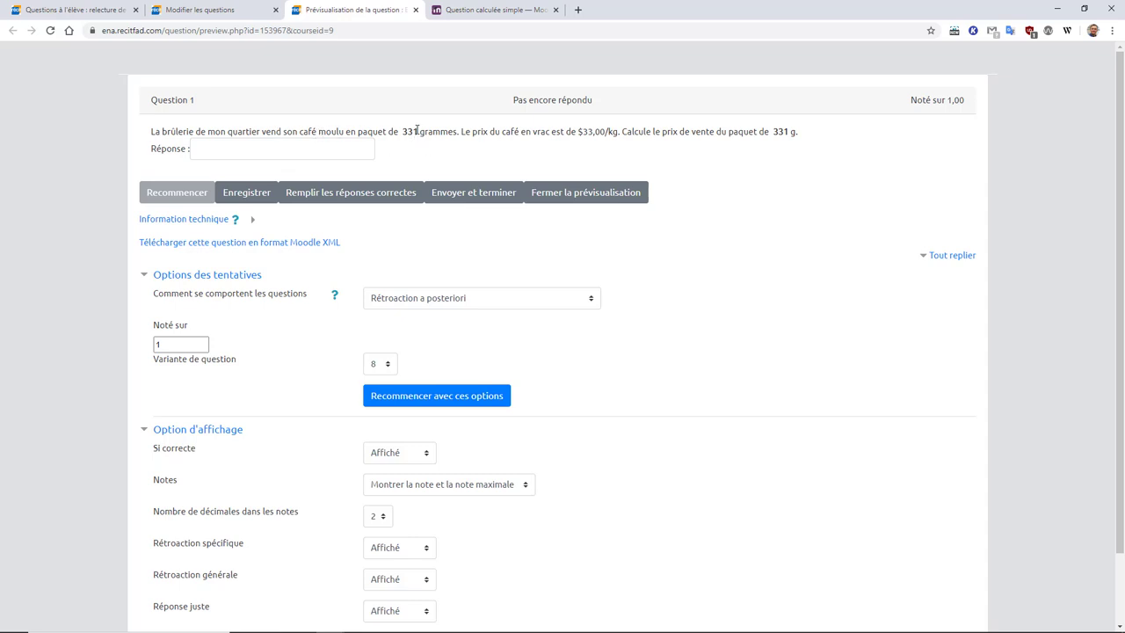
{"action": "left_click", "coordinate": [237, 150]}
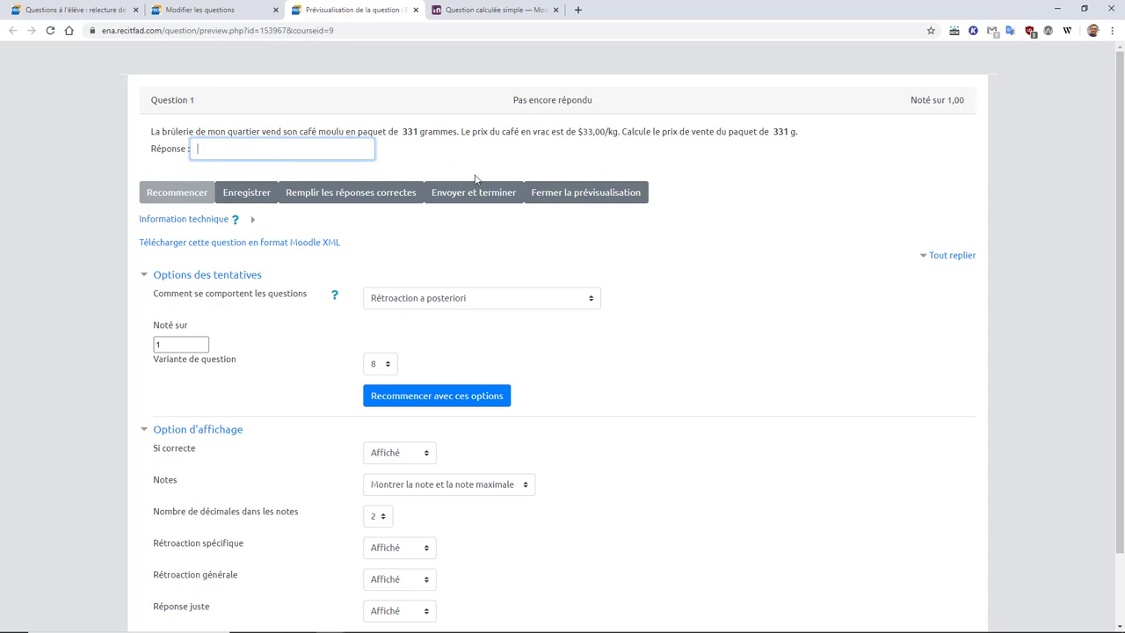